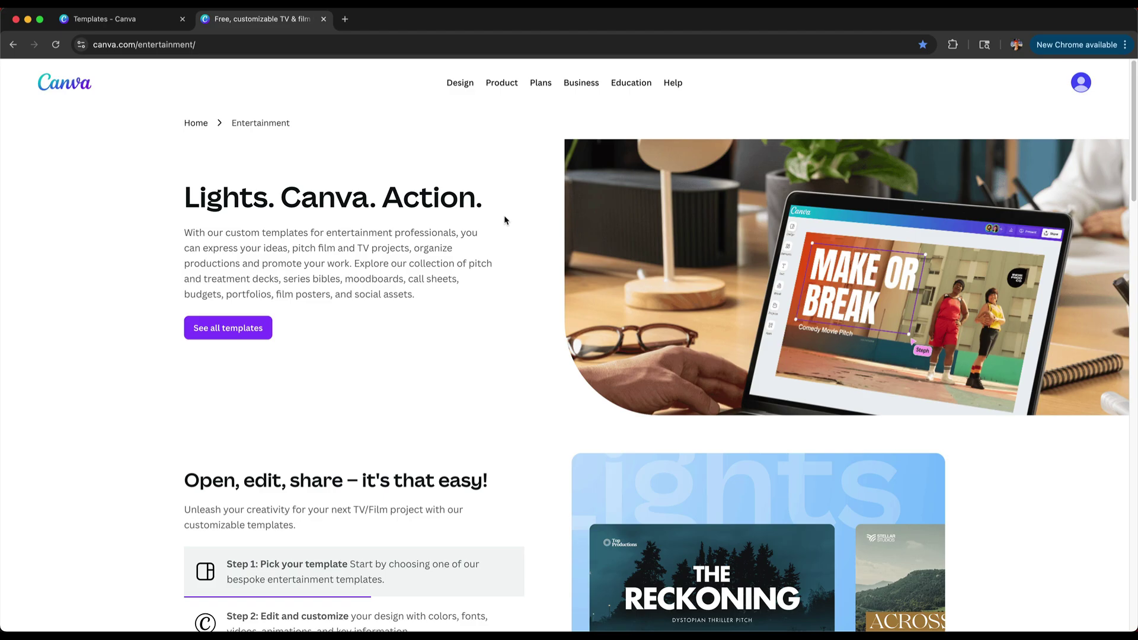
- Scroll to the template categories and browse the Director Showreels and TV & Film reel templates
scroll(505, 221, "down", 10)
left_click(938, 240)
left_click(707, 243)
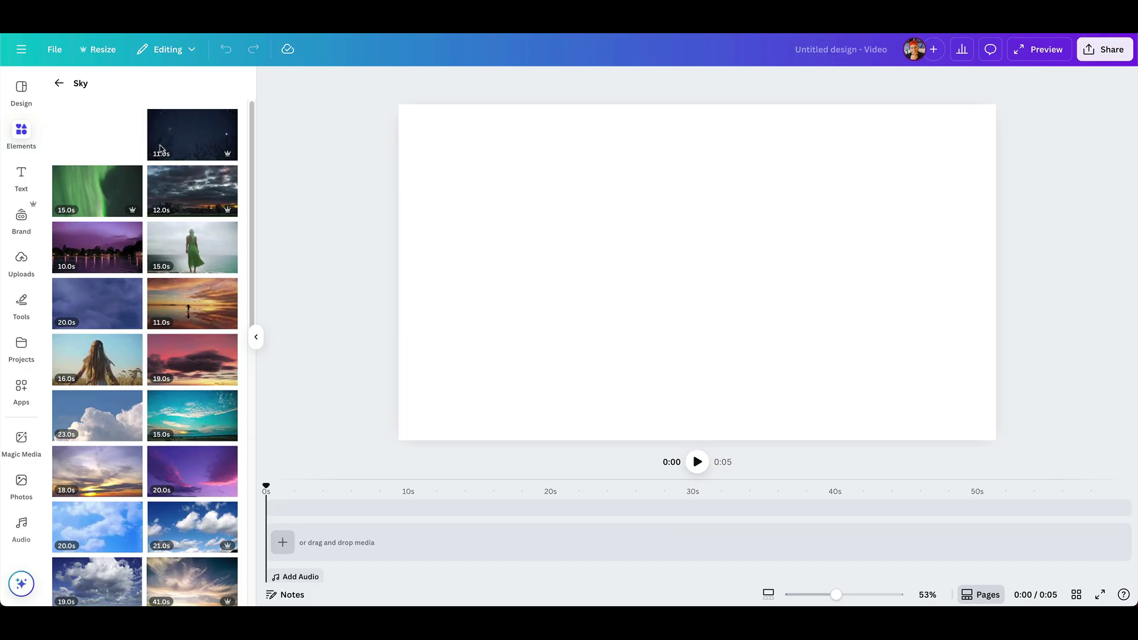
left_click_drag(160, 148, 503, 214)
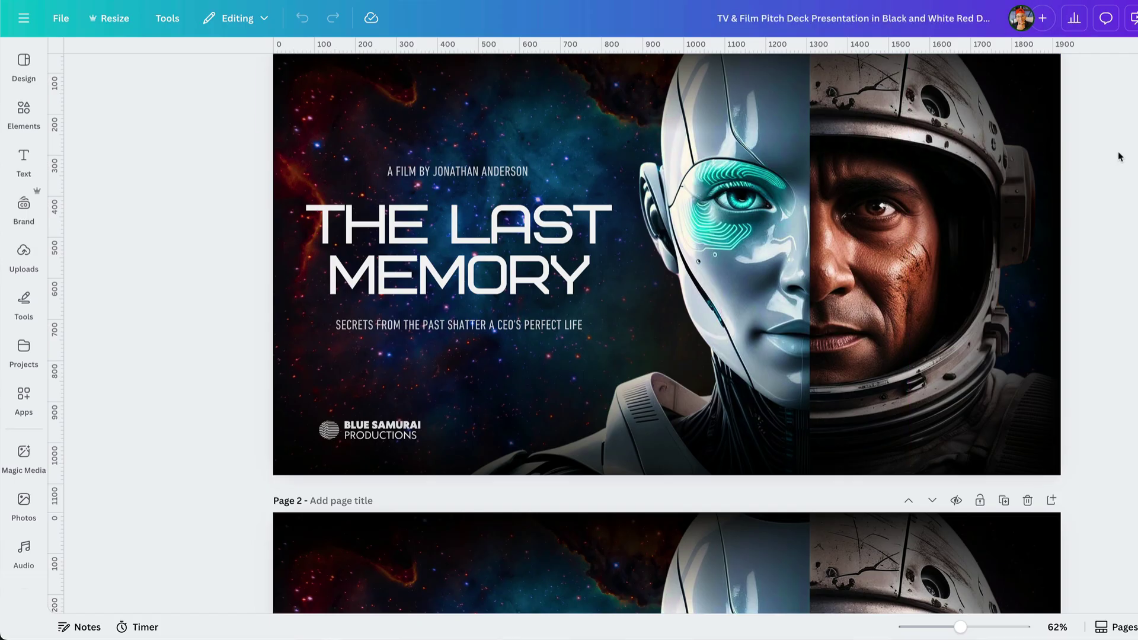
- Create a blank Video (Landscape) 1920 × 1080 design and close the templates panel
scroll(1119, 156, "up", 2)
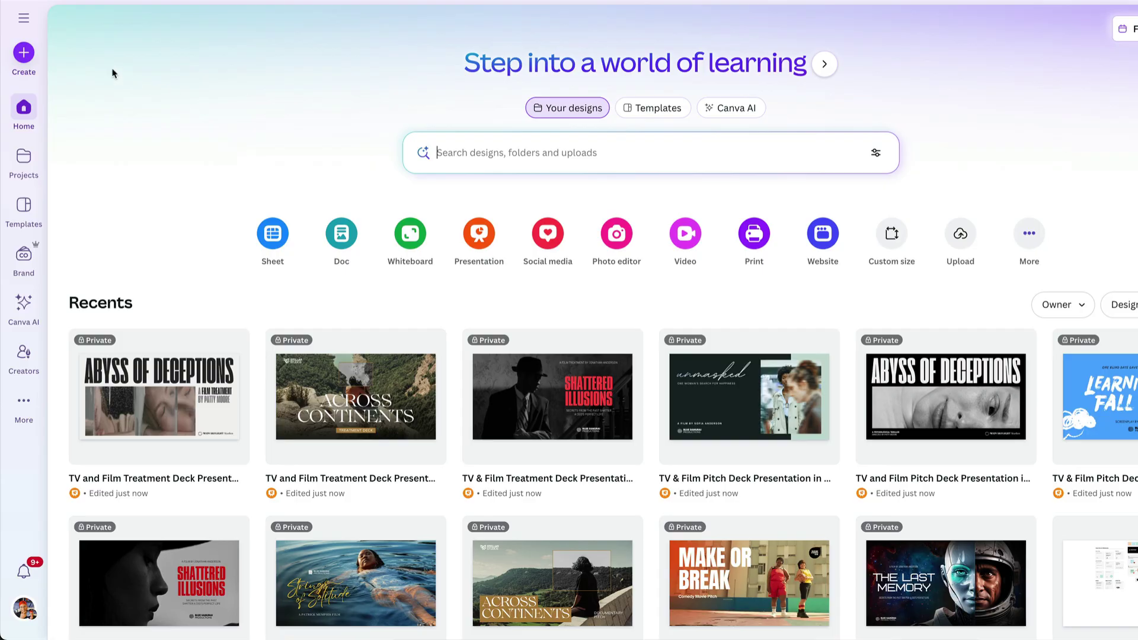
left_click(24, 53)
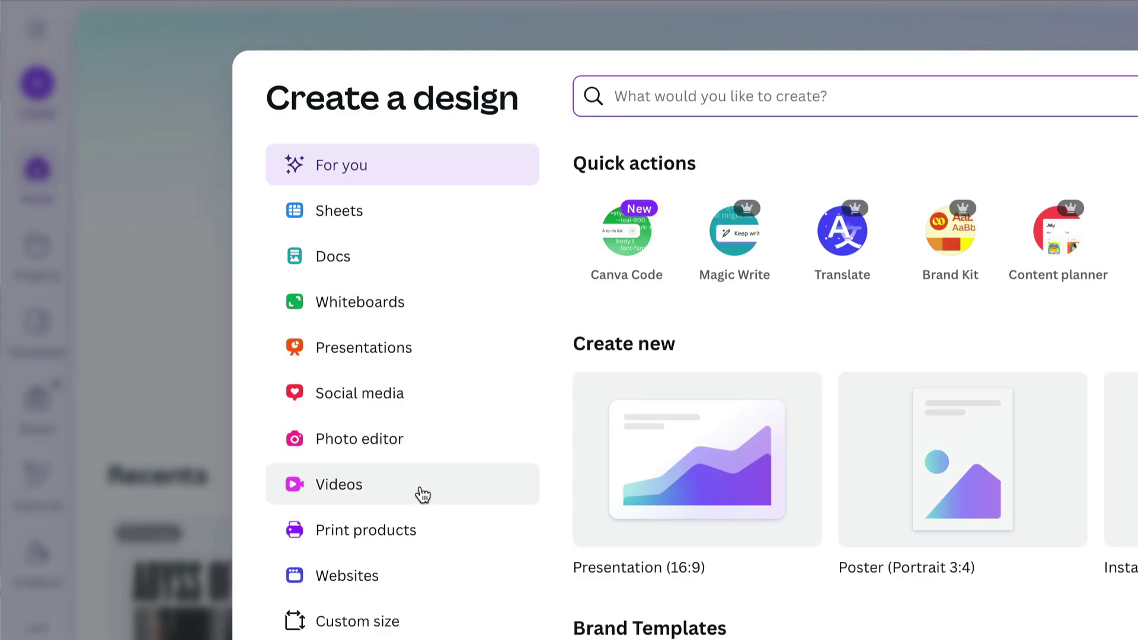
left_click(421, 494)
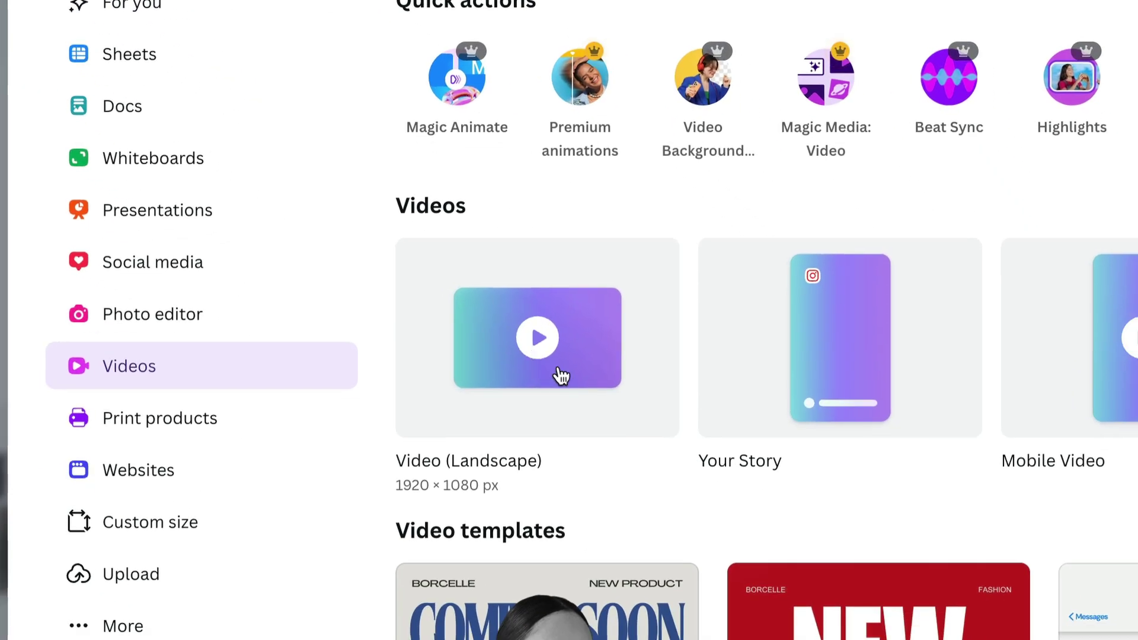
left_click(524, 369)
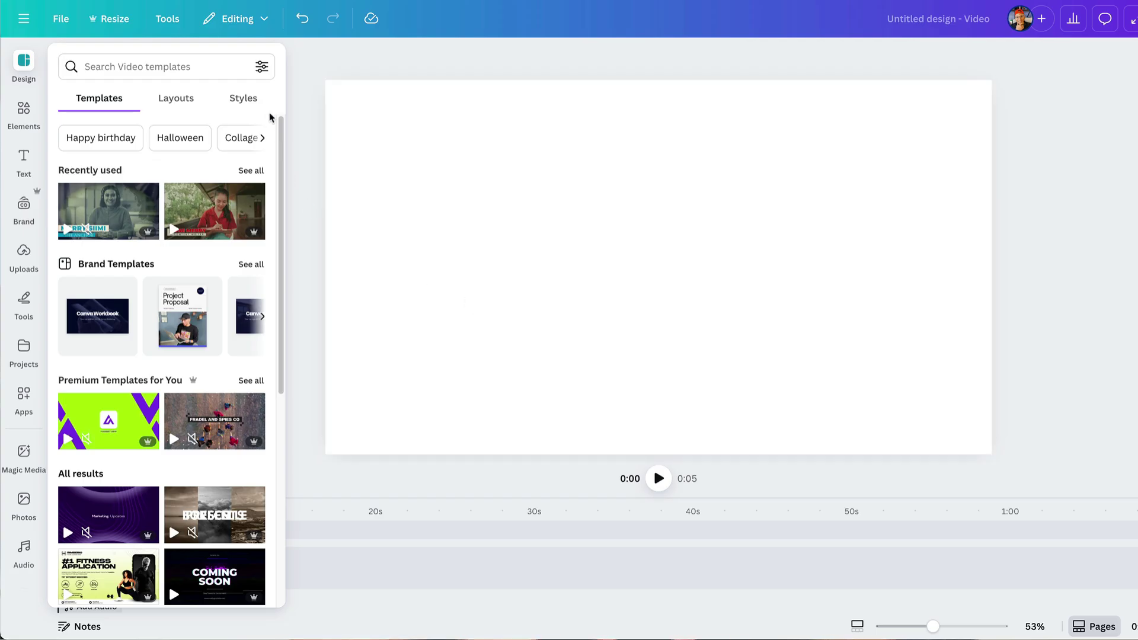
left_click(308, 153)
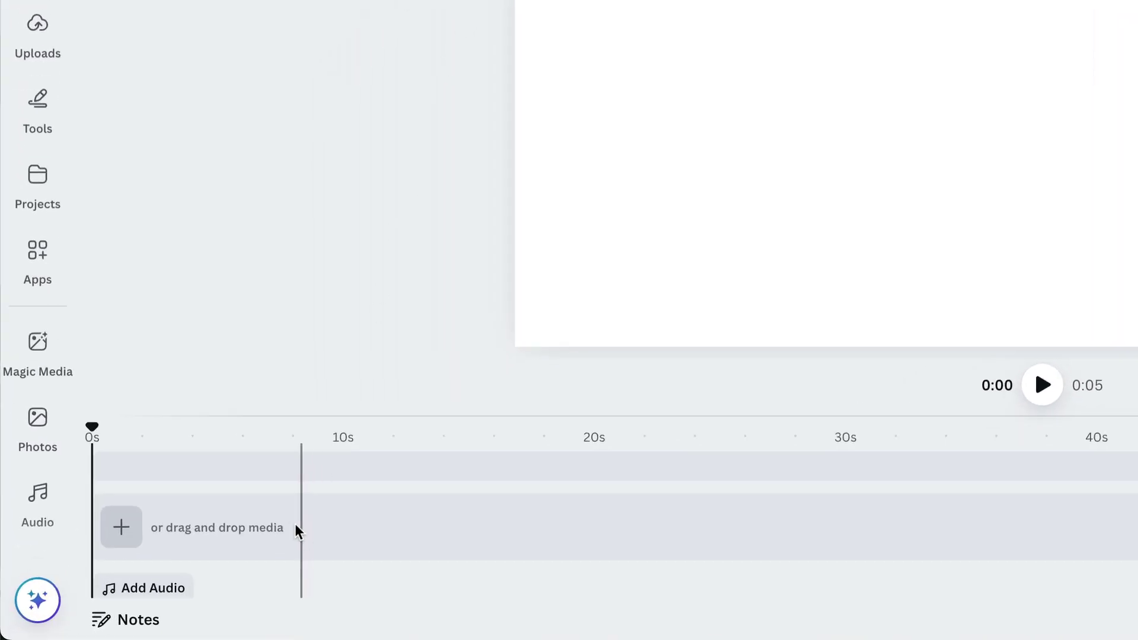
- Put the wheat-field clip on the timeline and the pink-cloud clip above it
left_click_drag(172, 205, 498, 521)
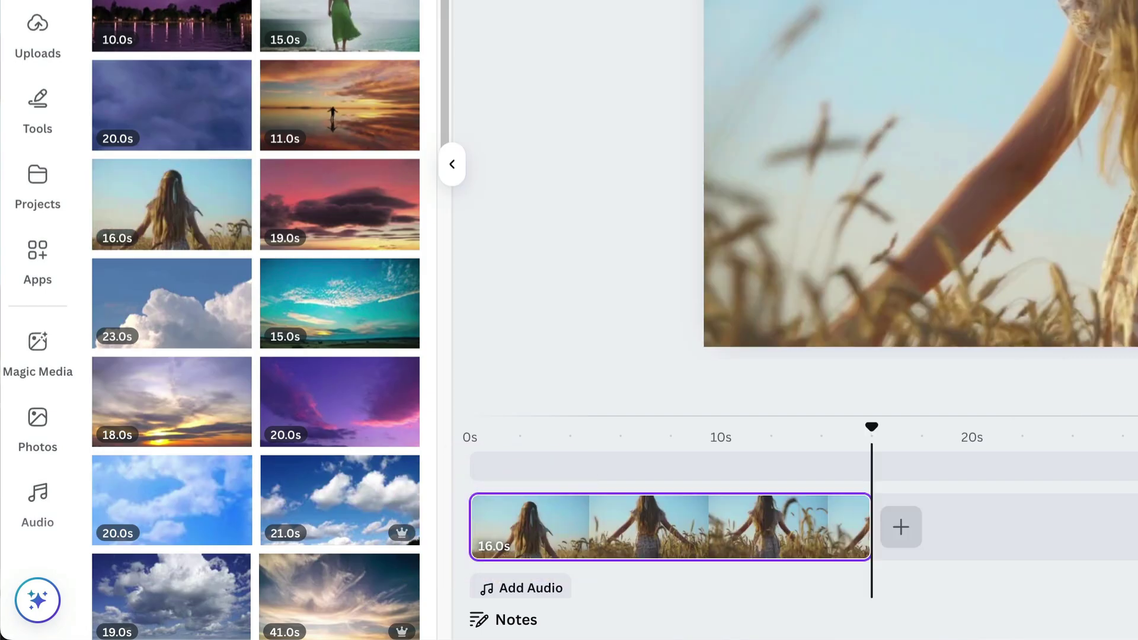
left_click_drag(340, 204, 576, 453)
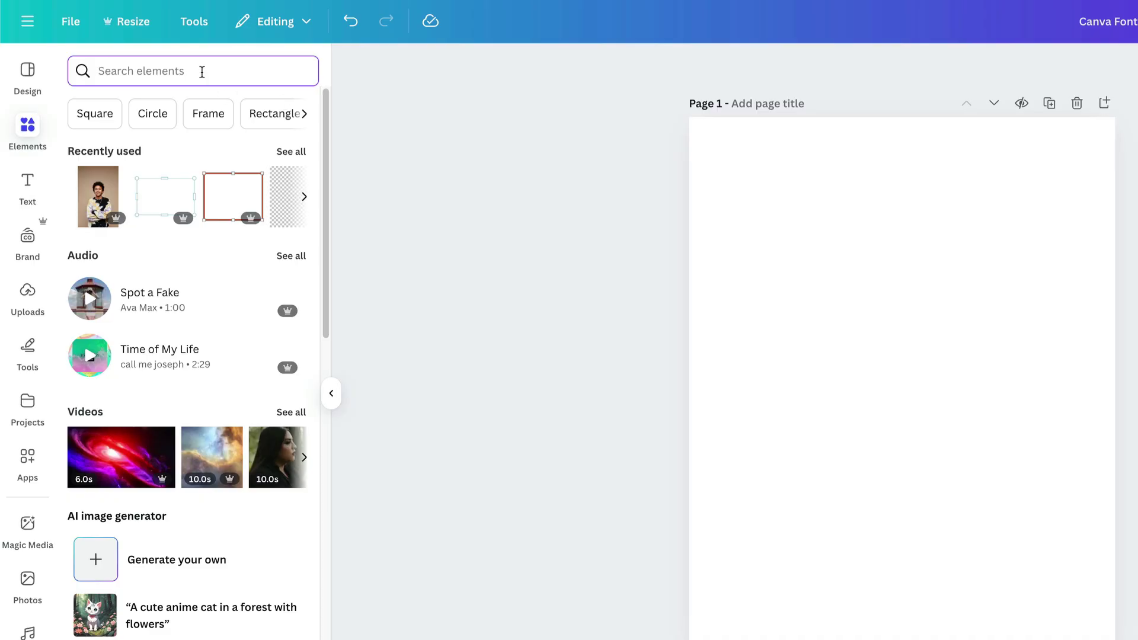
type("@a")
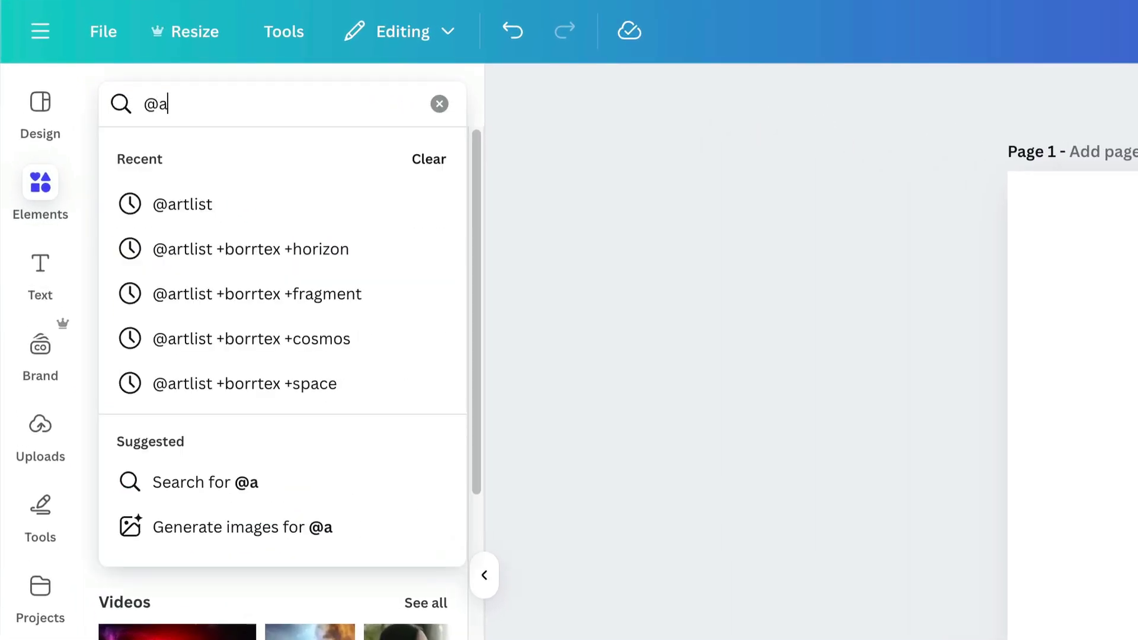
type("rtlist")
key("Return")
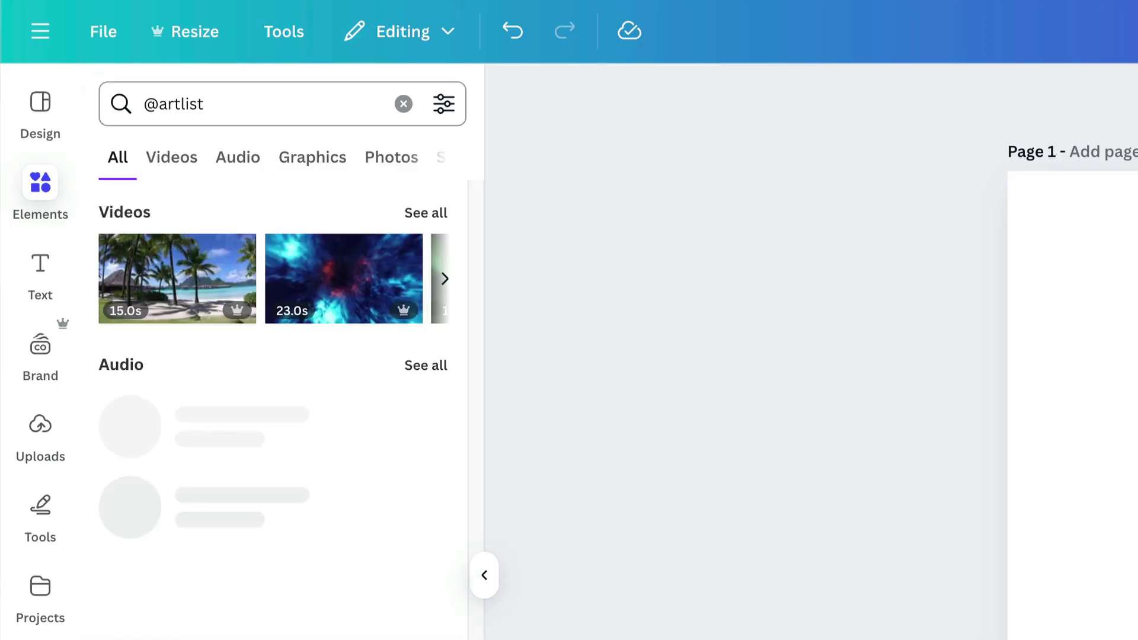
left_click(182, 167)
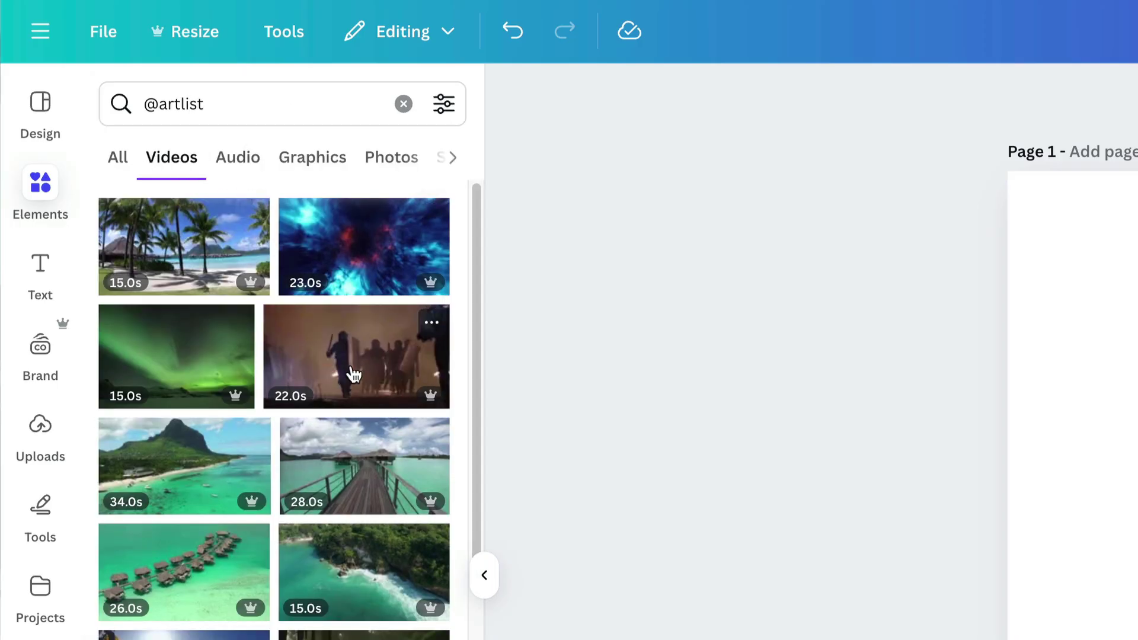
scroll(350, 374, "down", 10)
left_click(255, 166)
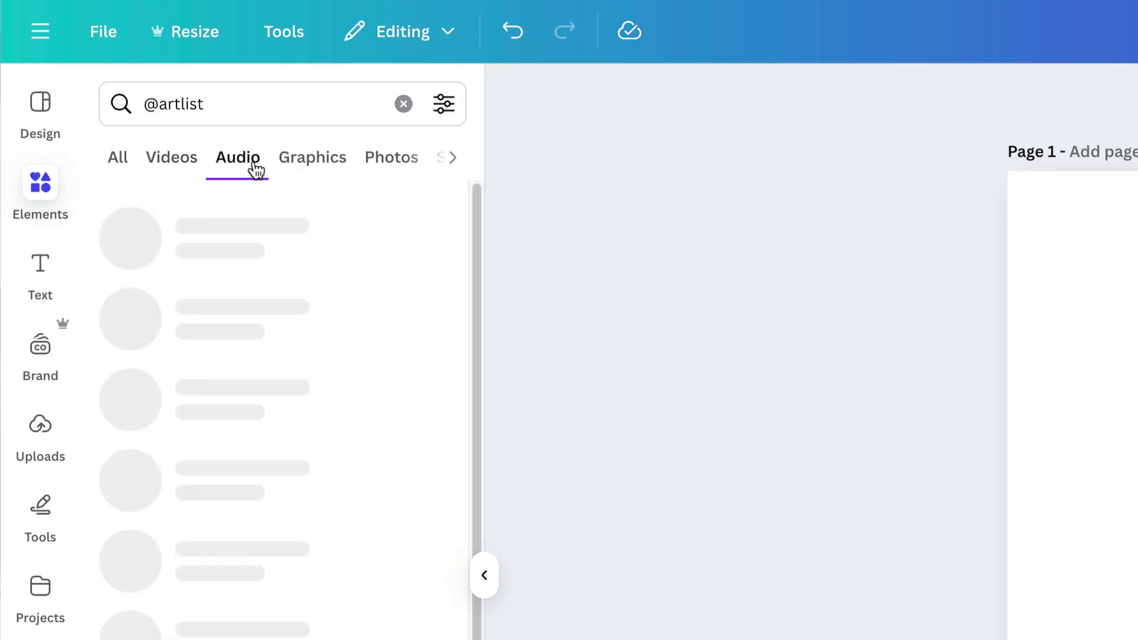
scroll(335, 370, "down", 4)
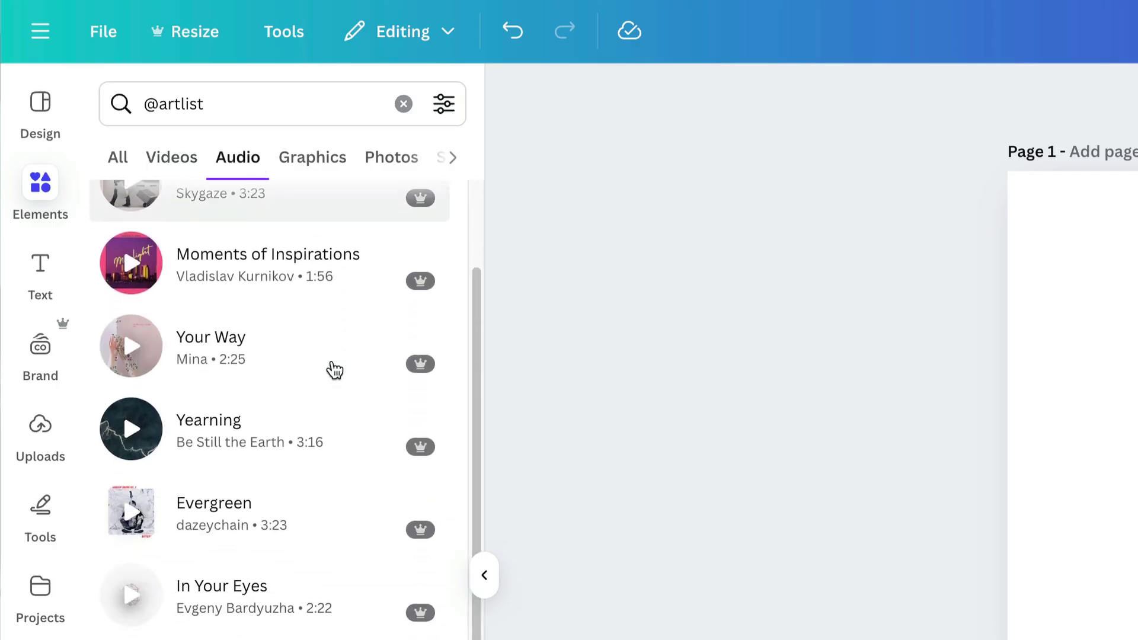
scroll(334, 370, "down", 5)
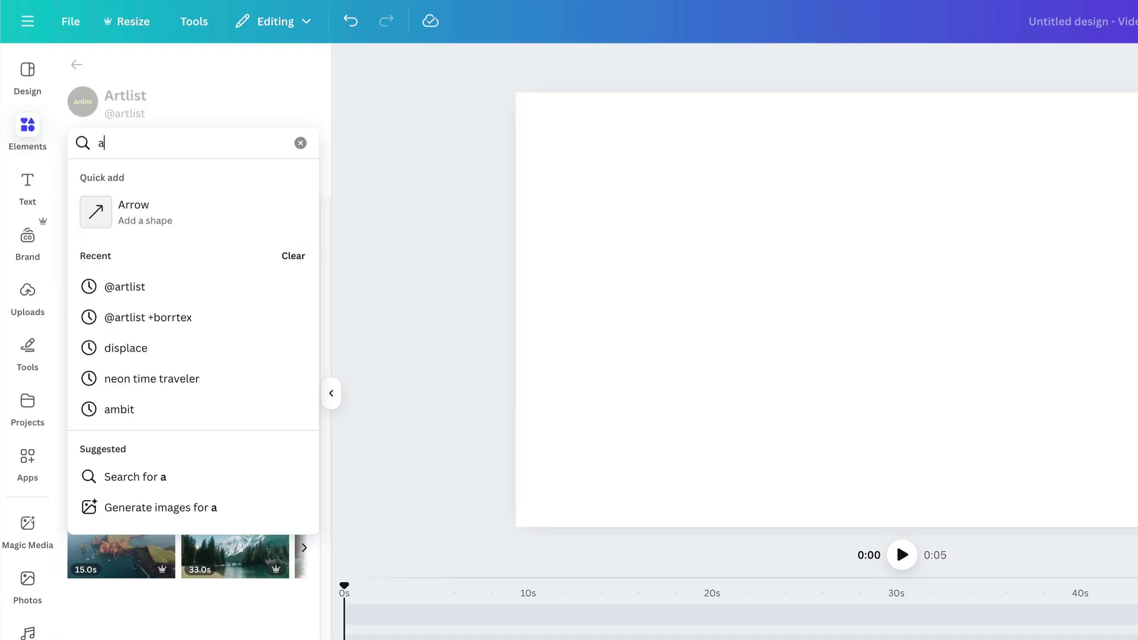
- Add the 7.0s Artlist astronaut clip and an 'outer space' moon clip to the timeline
type("stronaut")
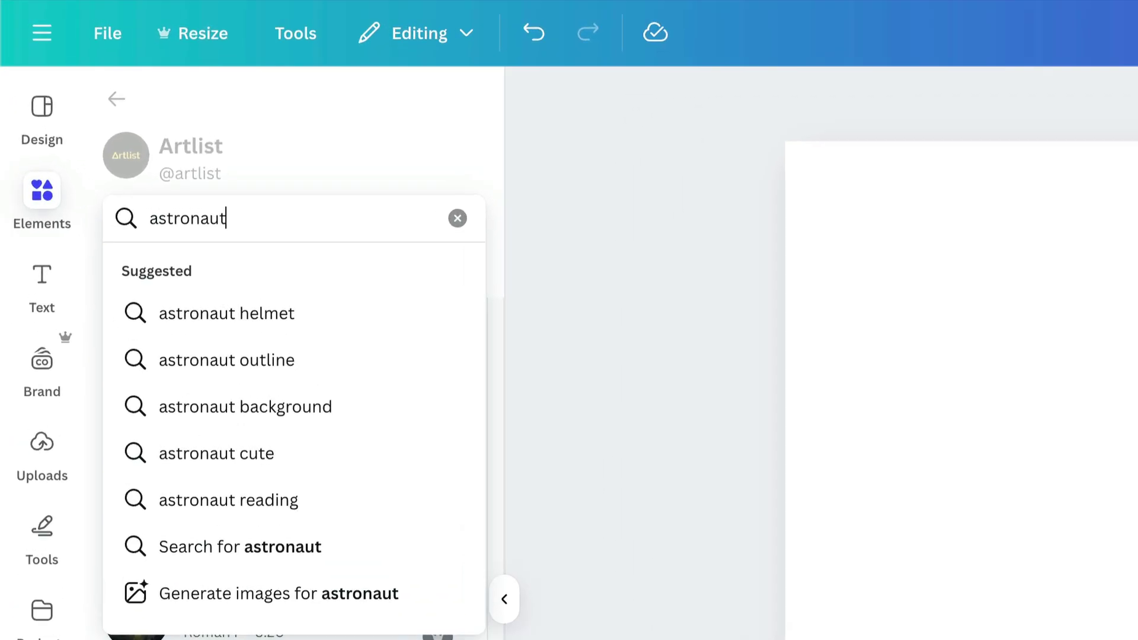
key("Return")
left_click(177, 273)
scroll(378, 589, "down", 5)
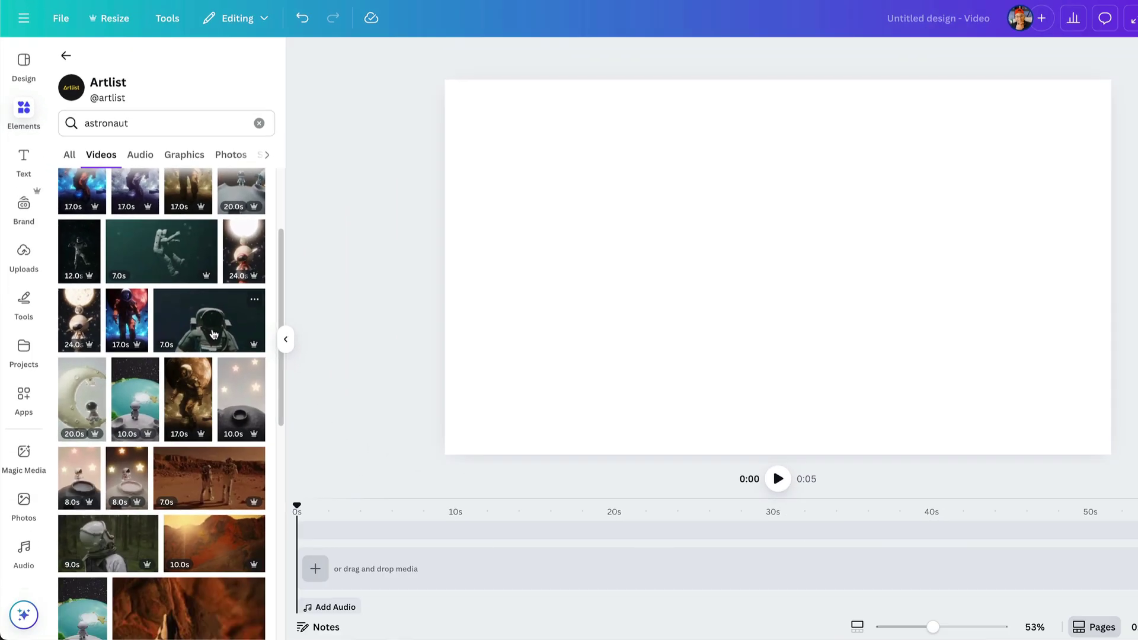
left_click_drag(213, 333, 371, 548)
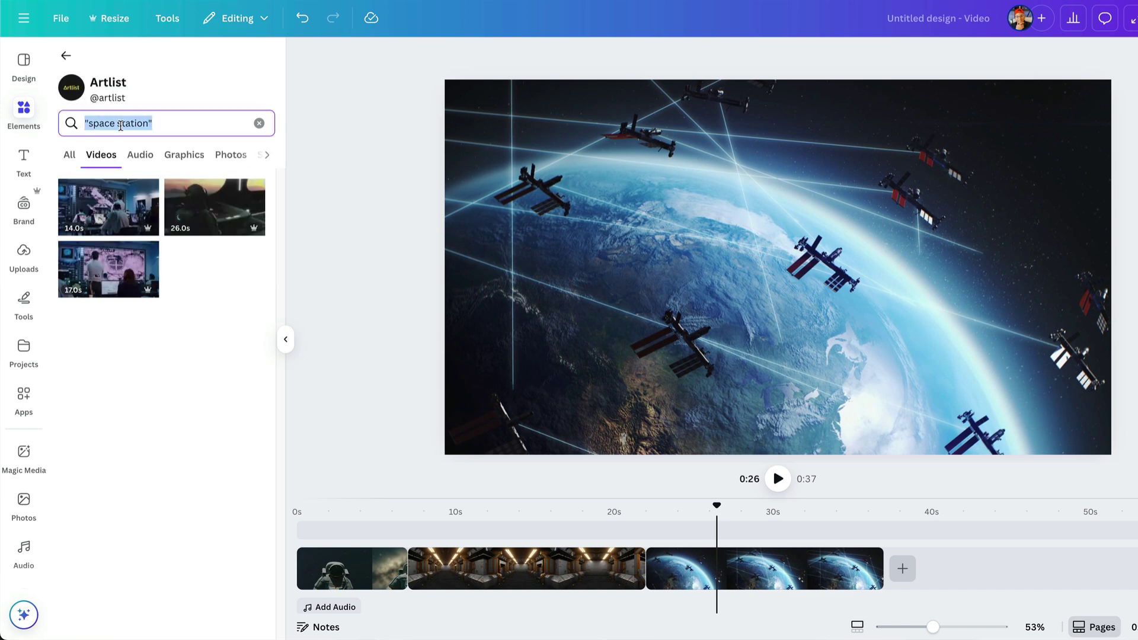
type("\"outer space")
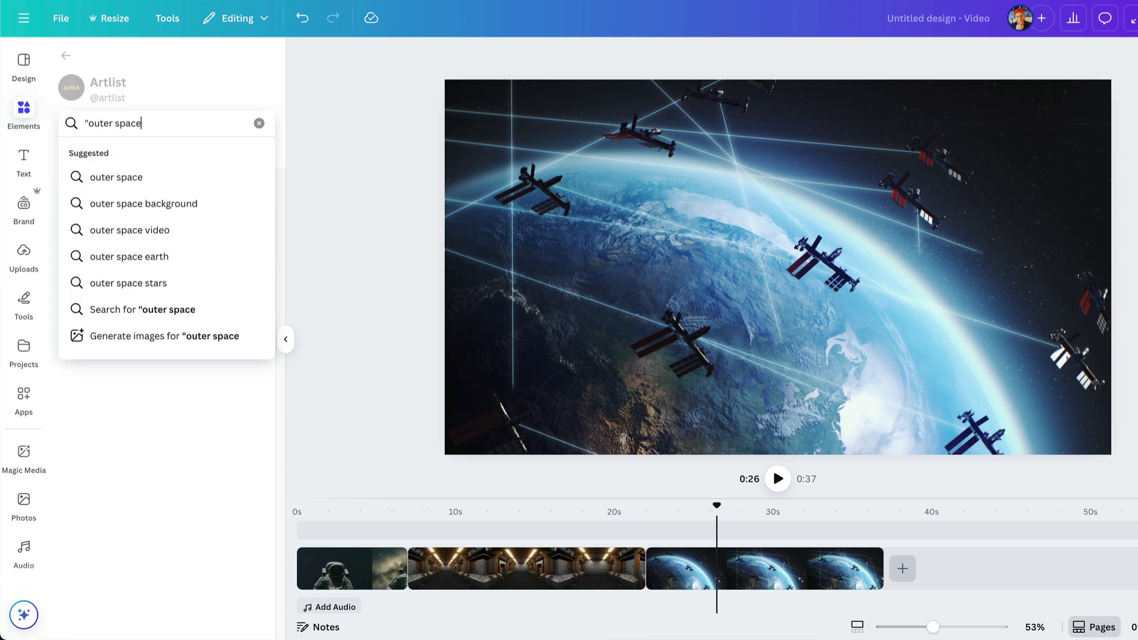
type("\"")
key("Return")
left_click_drag(120, 217, 671, 563)
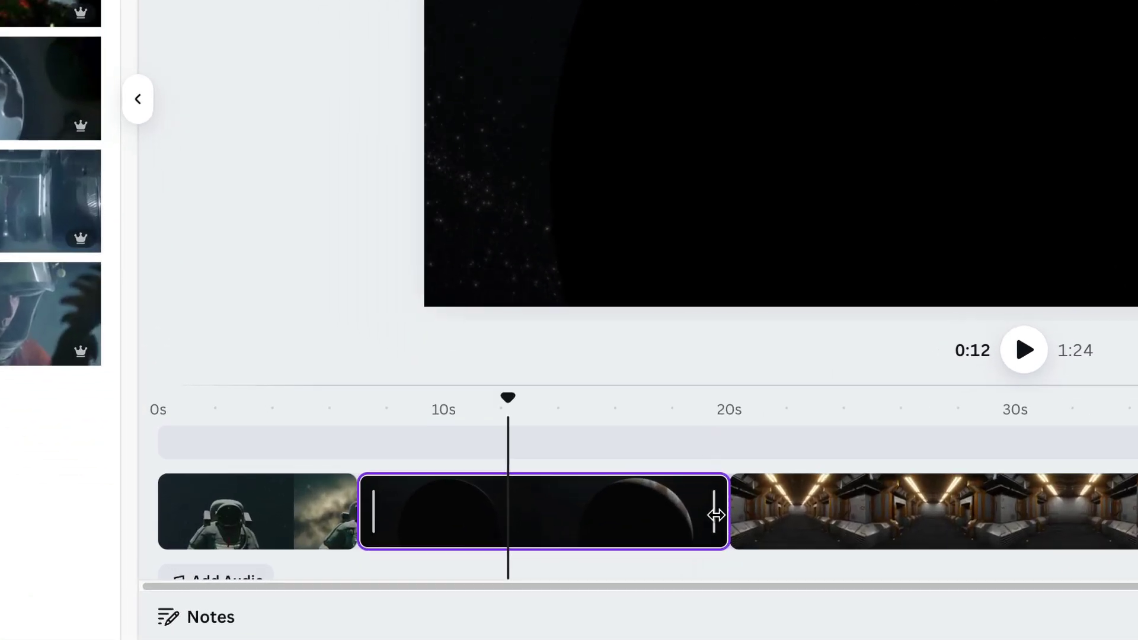
- Trim the planet clip to 7.9 s and the corridor clip to about 9.7 s
left_click_drag(608, 571, 559, 571)
left_click_drag(631, 517, 577, 516)
left_click(837, 515)
left_click_drag(1000, 510, 795, 515)
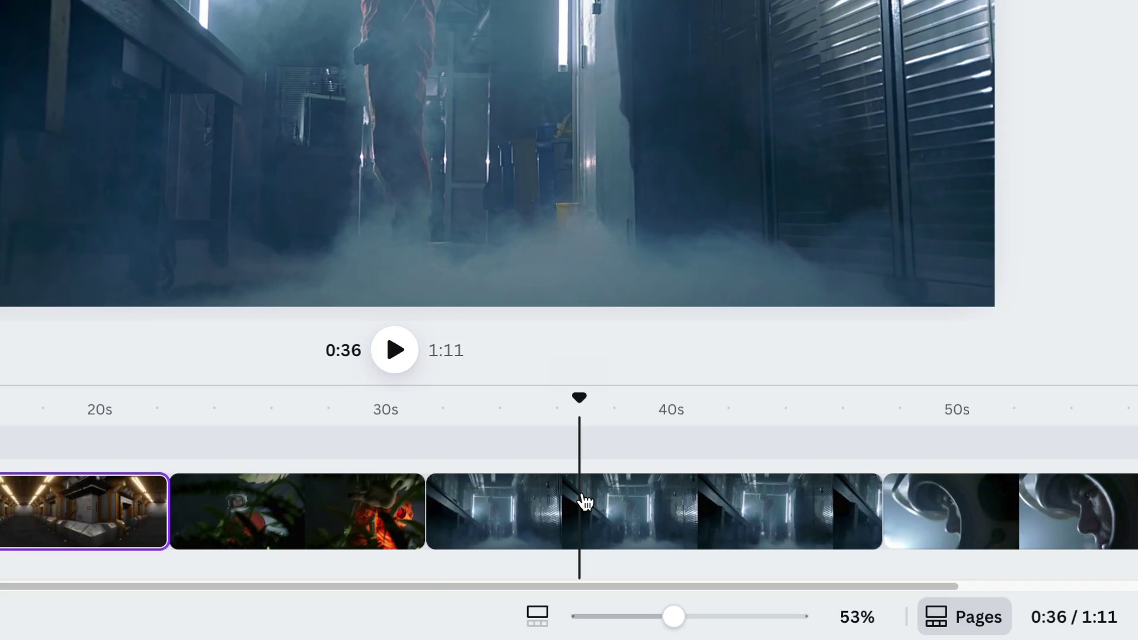
- Split the 16.0 s foggy corridor clip at 0:36 and play the video to preview it
left_click(584, 501)
right_click(584, 502)
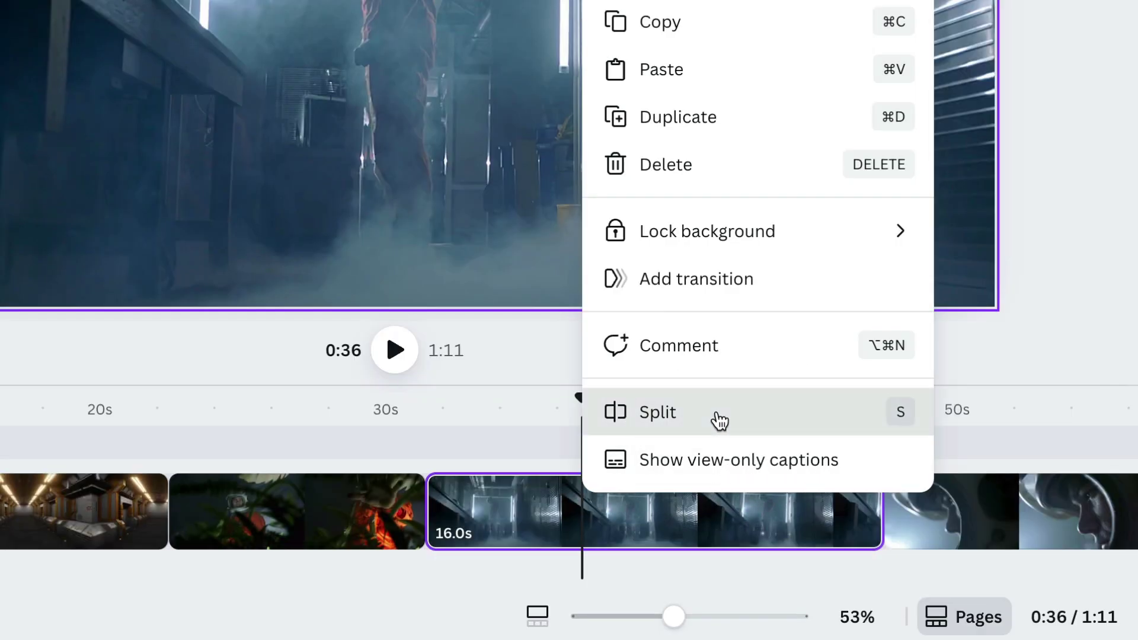
left_click(719, 420)
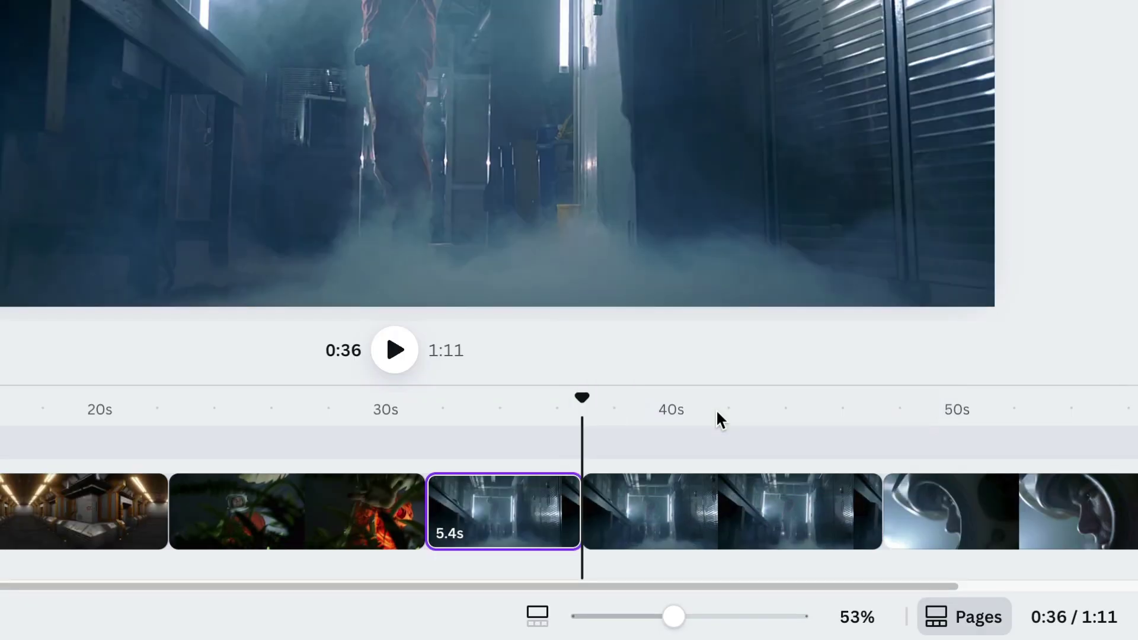
key("space")
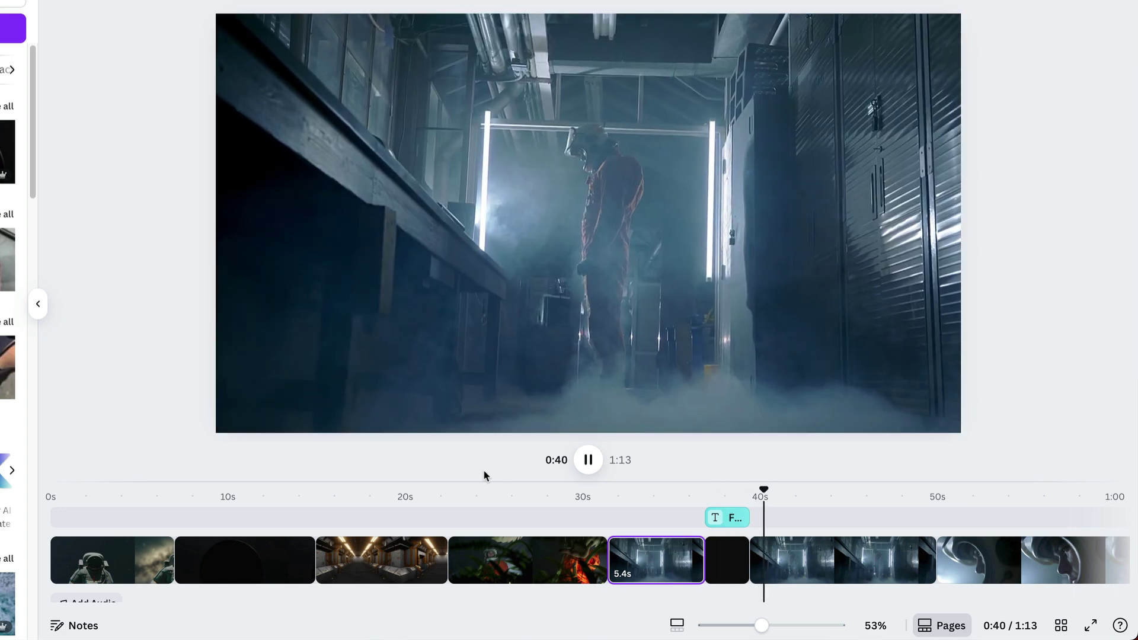
- Pause playback and add a Color Wipe transition between the first two clips
left_click(587, 460)
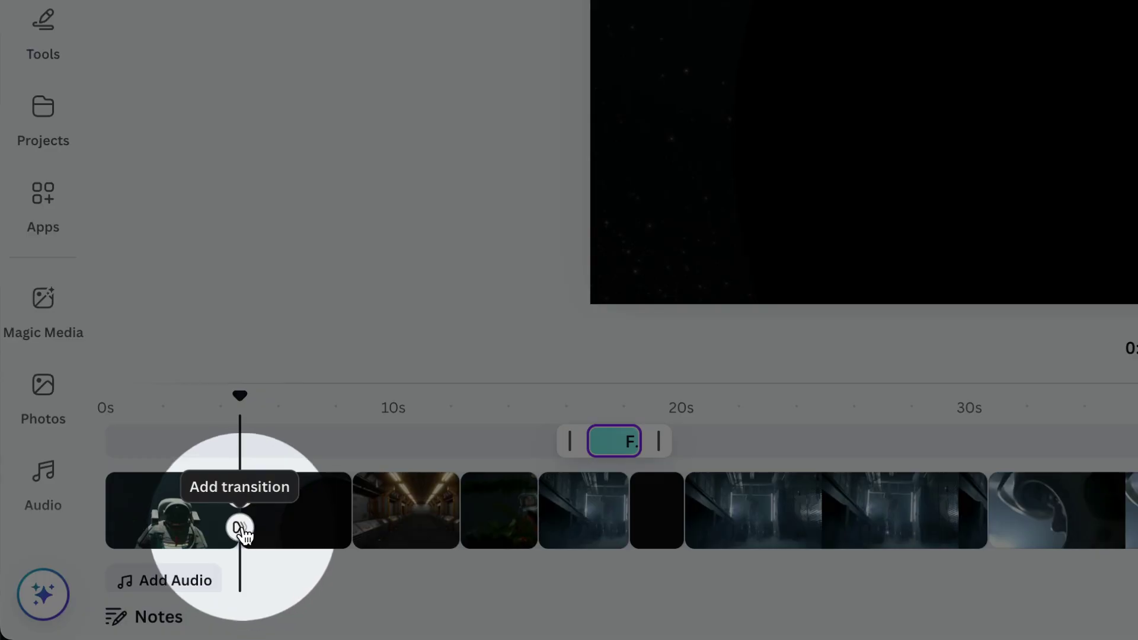
left_click(205, 543)
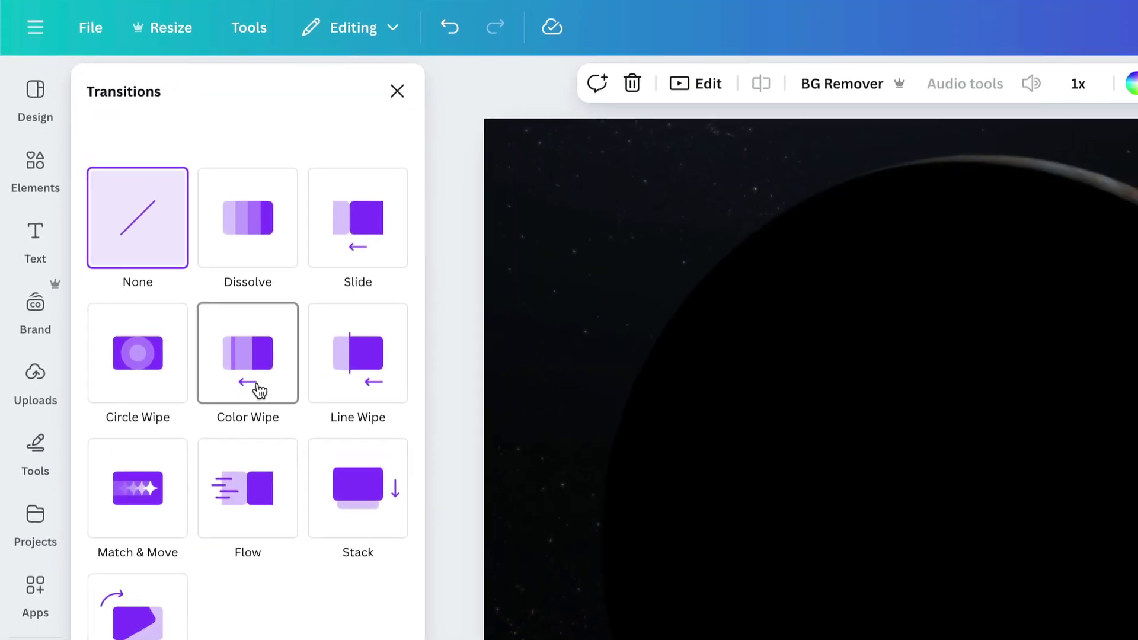
left_click(259, 389)
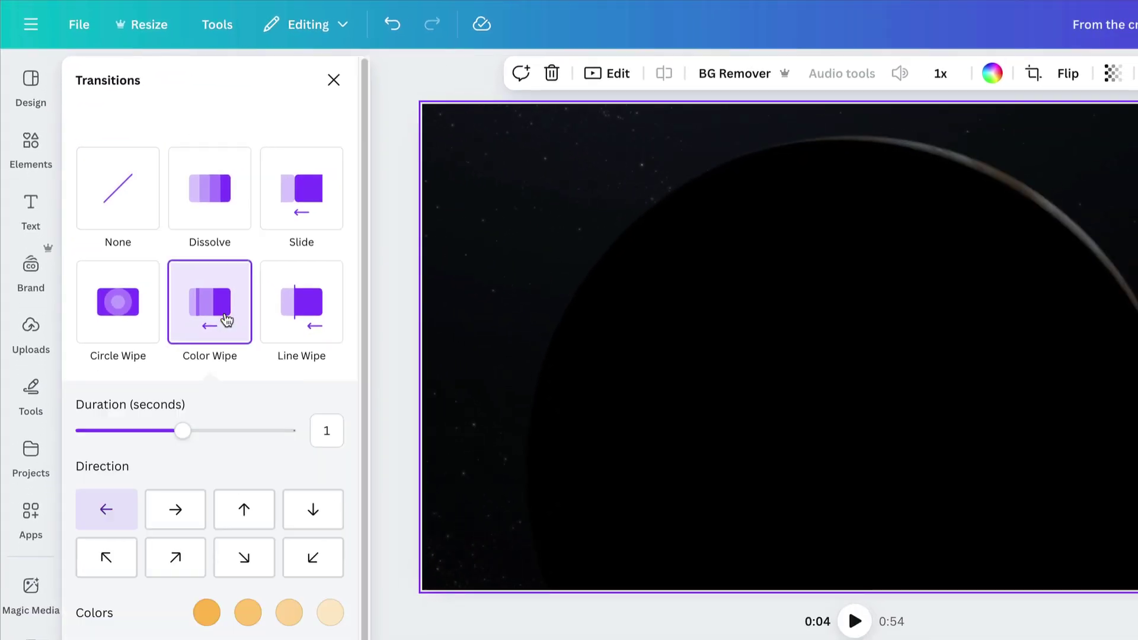
- Change the wipe colours to light blue, brown and teal
left_click(207, 613)
left_click(77, 350)
left_click(299, 469)
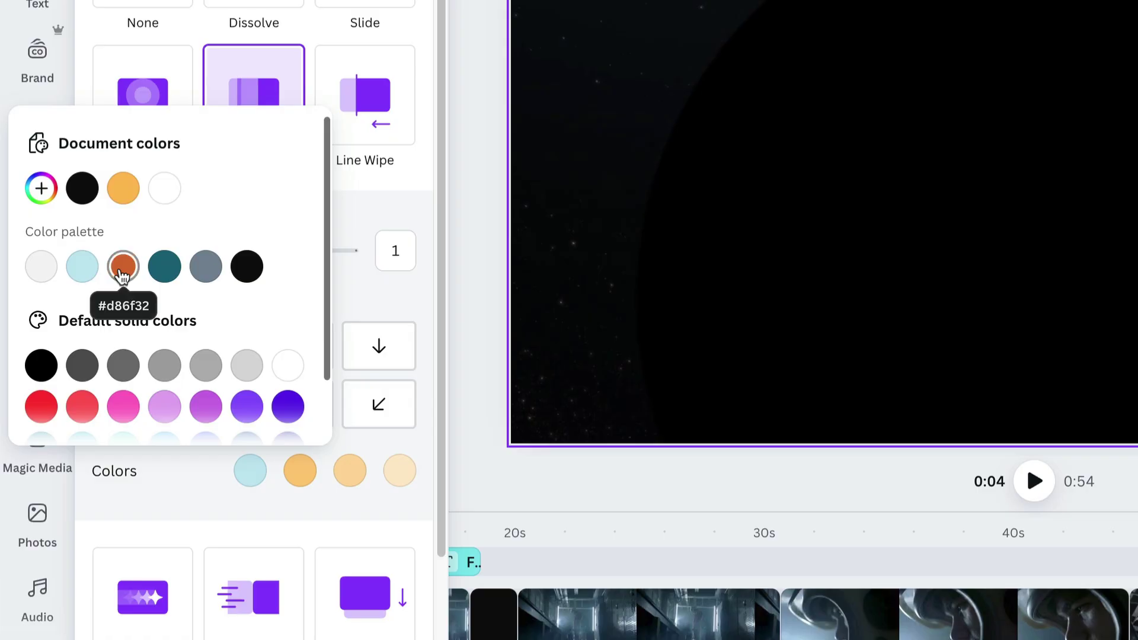
left_click(124, 266)
left_click(344, 480)
left_click(198, 265)
left_click(401, 470)
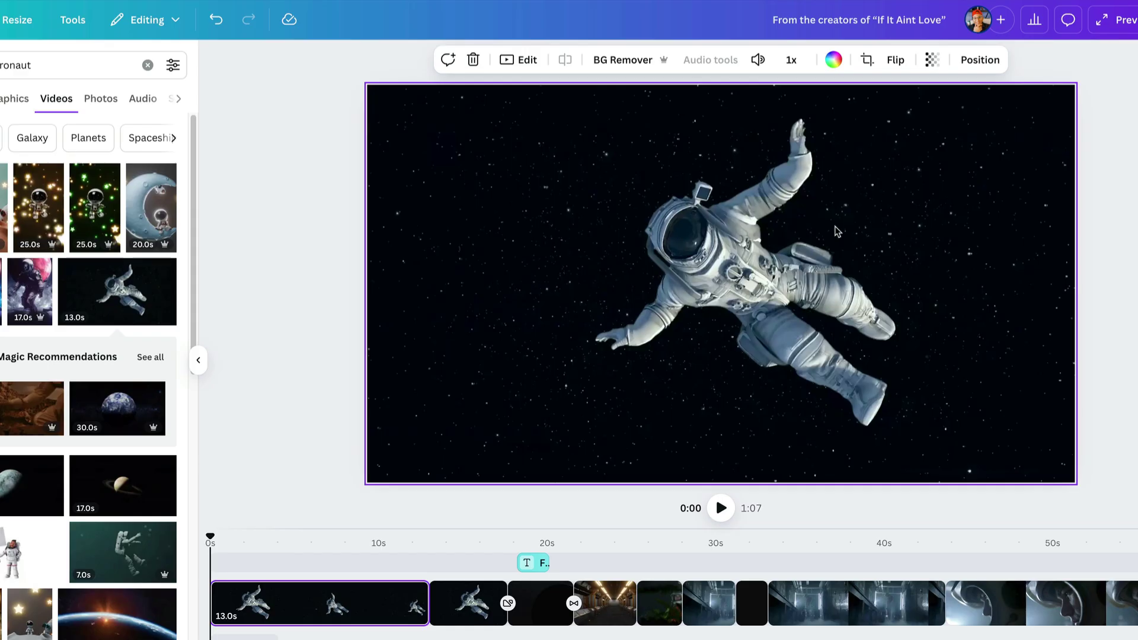
- Add a 'THE LAST MEMORY' title text box and bring up its font list
key("t")
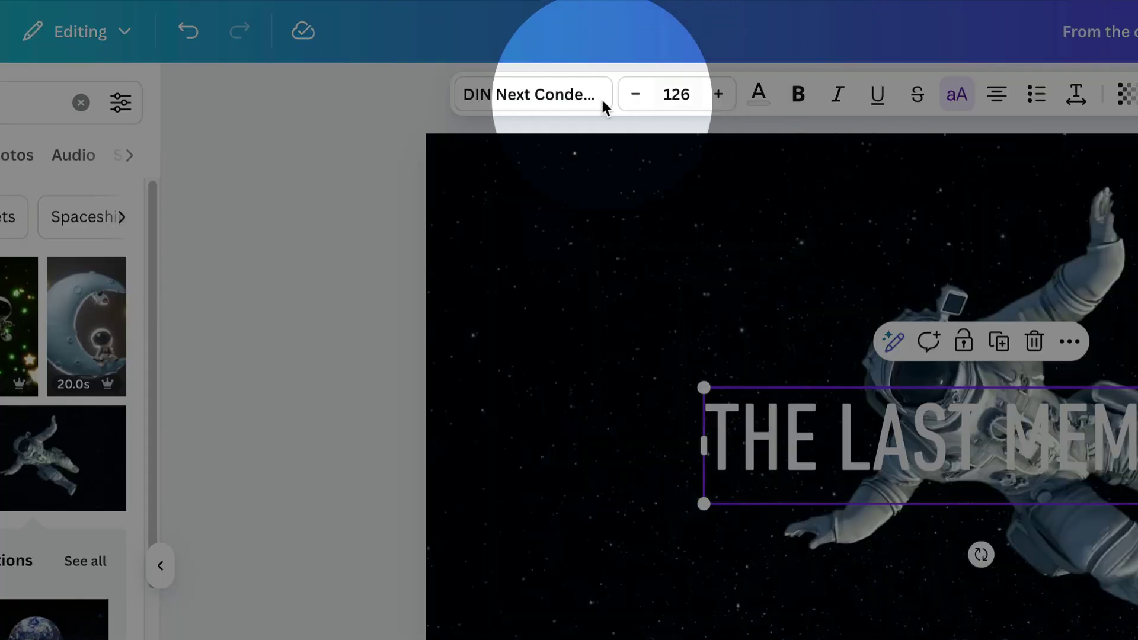
left_click(558, 105)
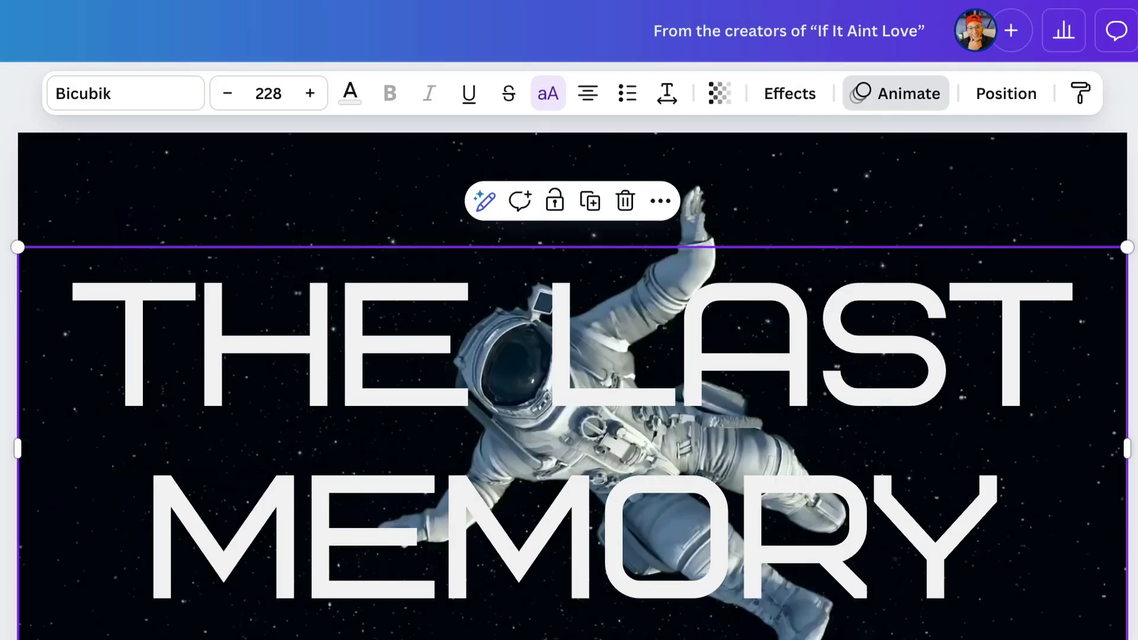
- Apply the Clarify animation to the title and trim its clip to about 1.6 seconds
left_click(926, 105)
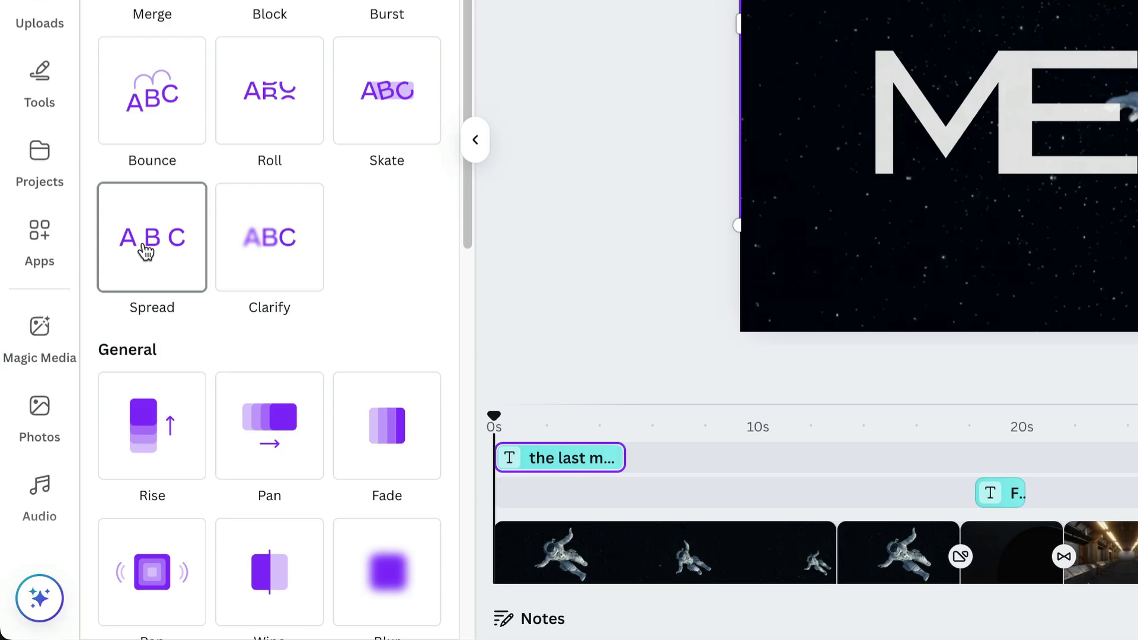
left_click(254, 240)
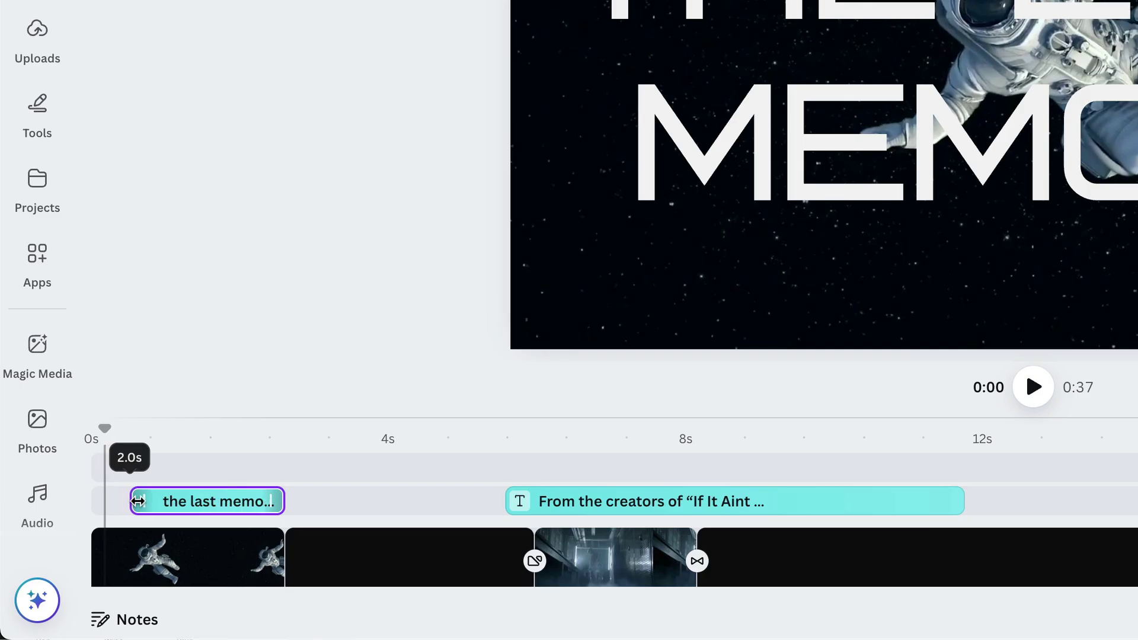
left_click_drag(129, 501, 143, 501)
left_click_drag(279, 506, 246, 504)
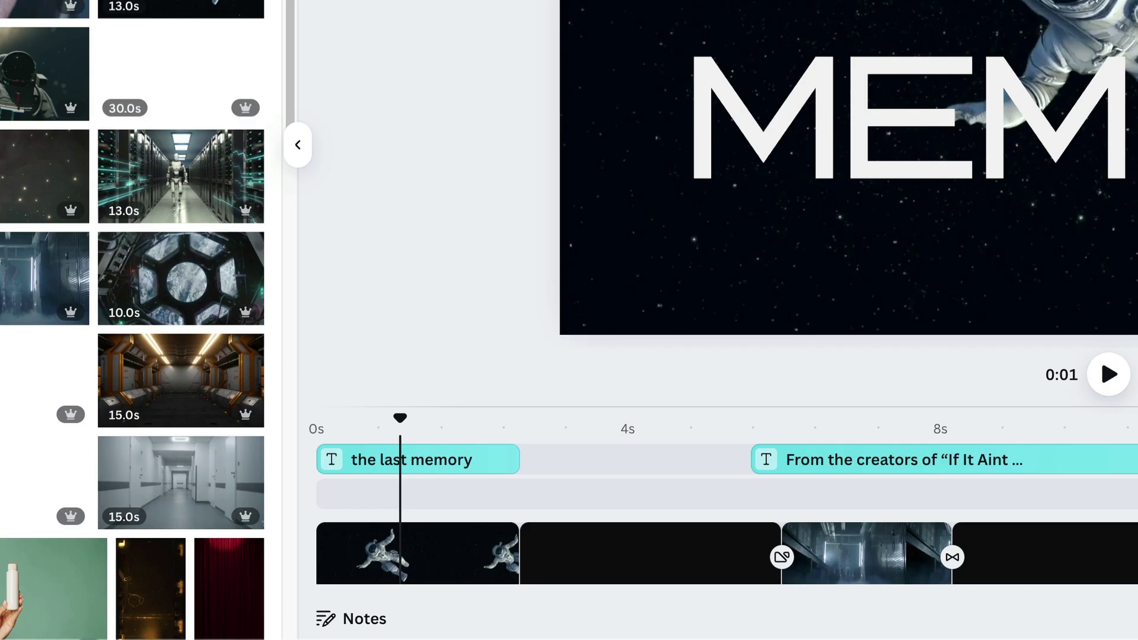
- Add the floating astronaut clip full-frame, remove its background, and layer it above the title
left_click_drag(180, 9, 361, 478)
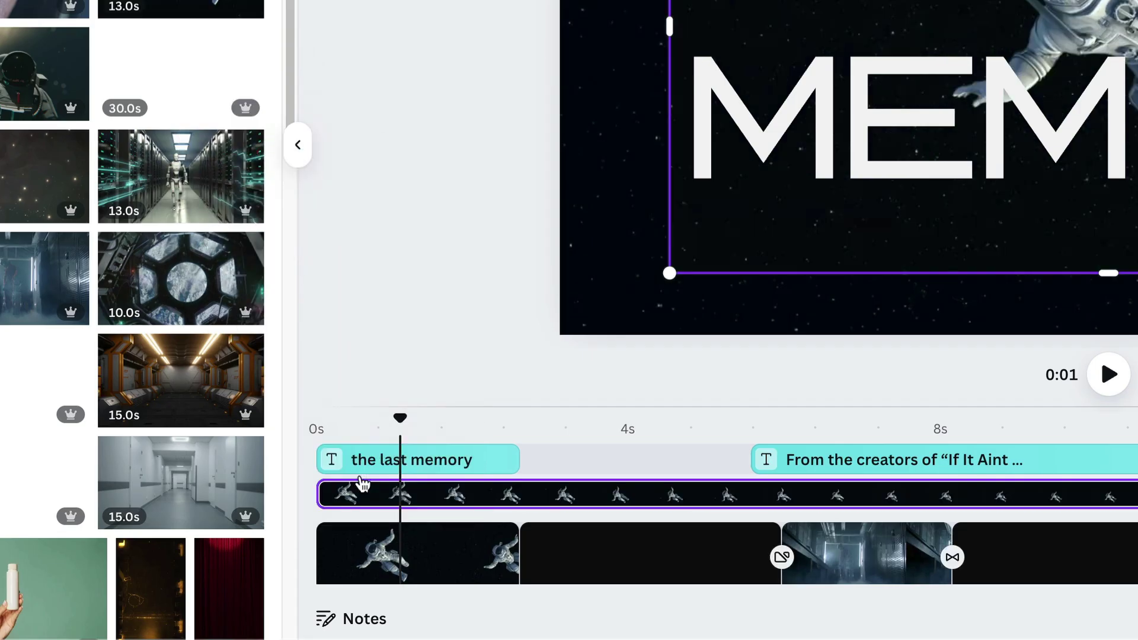
left_click_drag(669, 273, 564, 341)
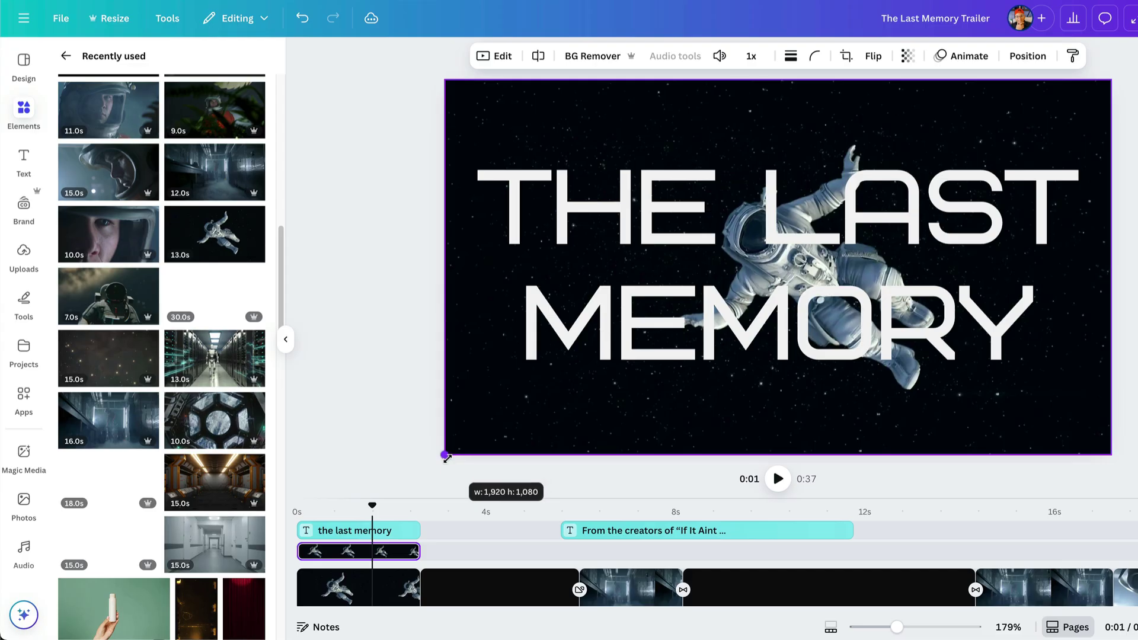
left_click_drag(446, 458, 446, 458)
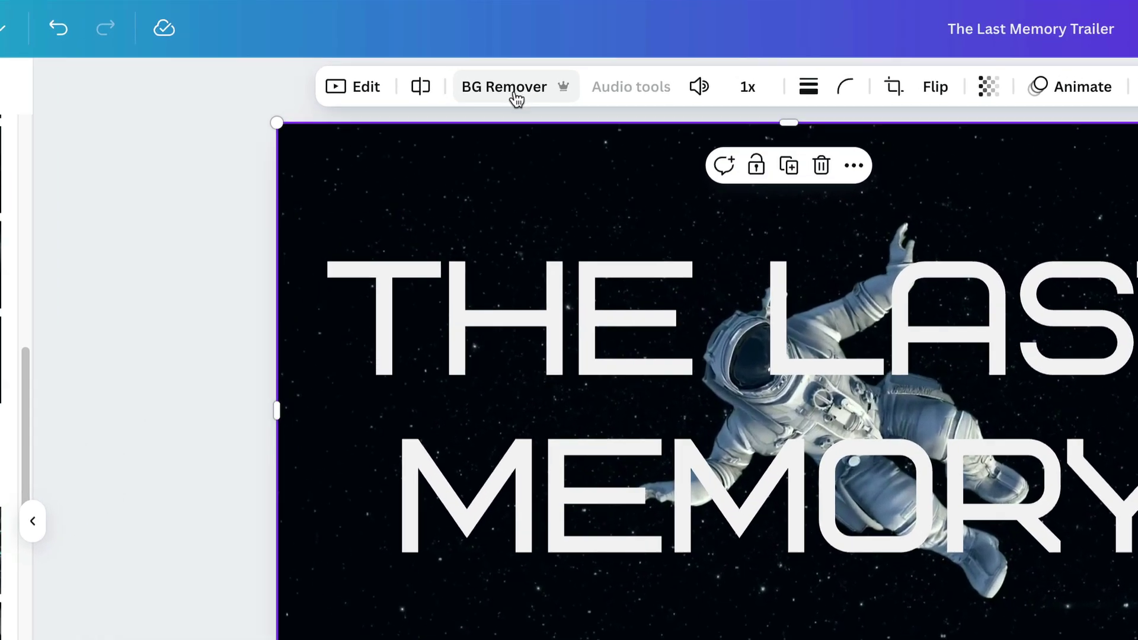
left_click(599, 59)
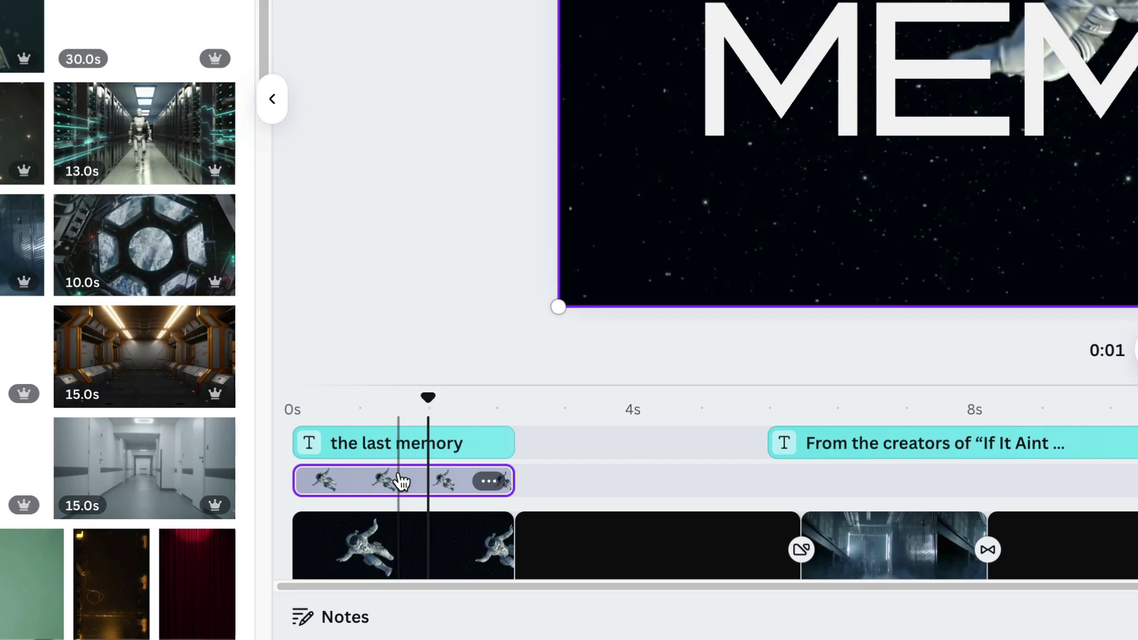
left_click_drag(401, 481, 405, 450)
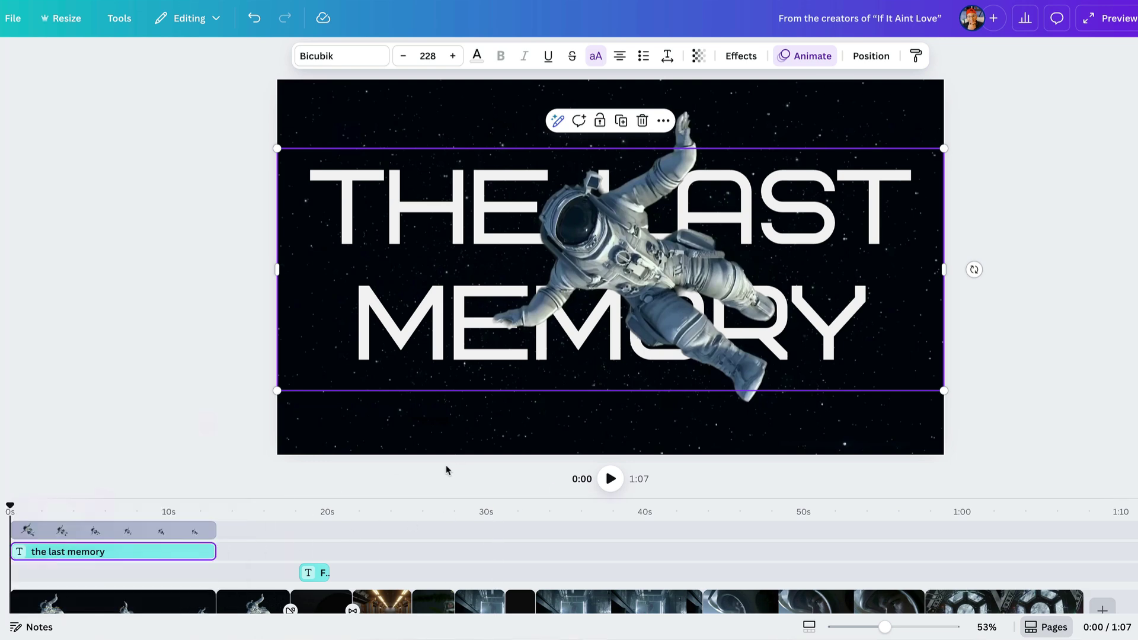
- Preview the opening title layering, then search Elements for 'epic'
left_click(410, 482)
left_click(609, 480)
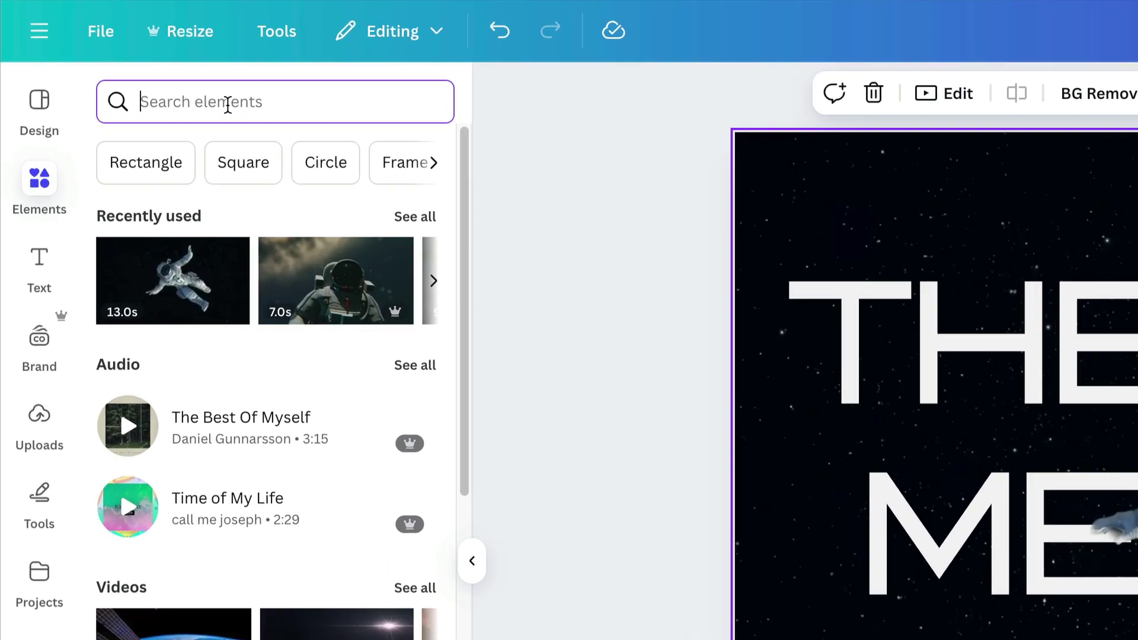
type("epic")
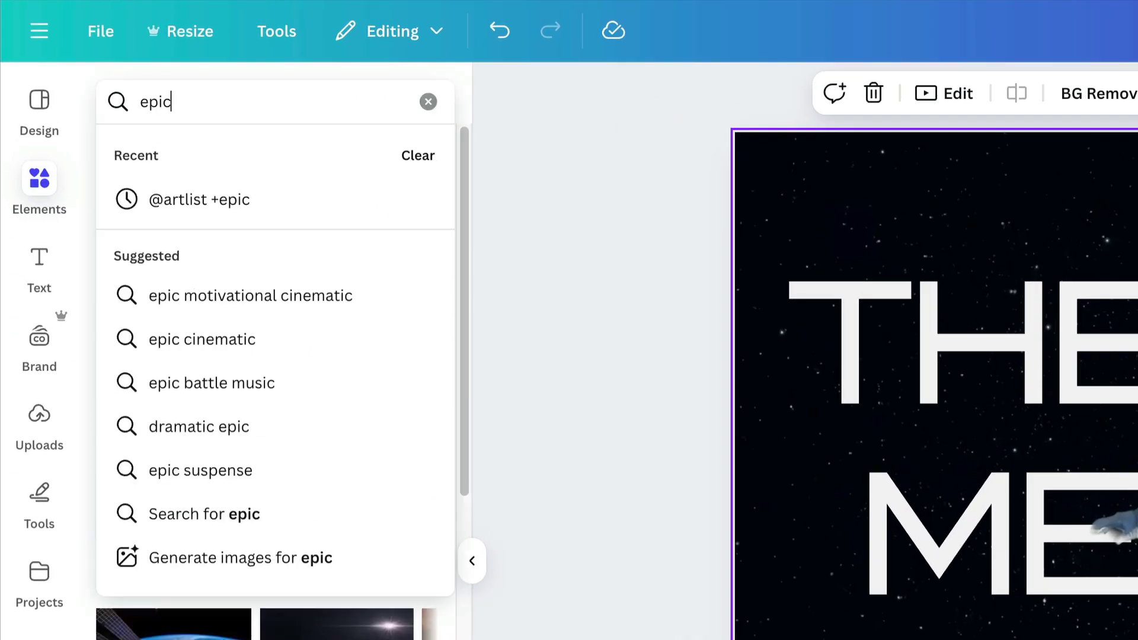
key("Return")
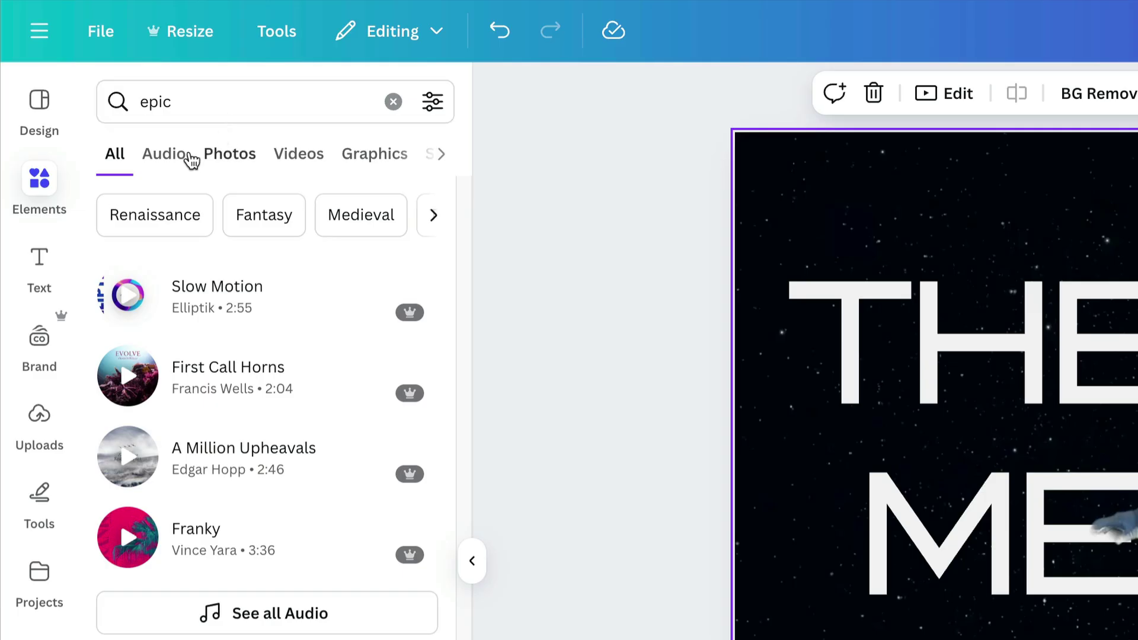
- Add the audio track 'Beyond the Horizon' as background music and lower its volume to 64
left_click(158, 166)
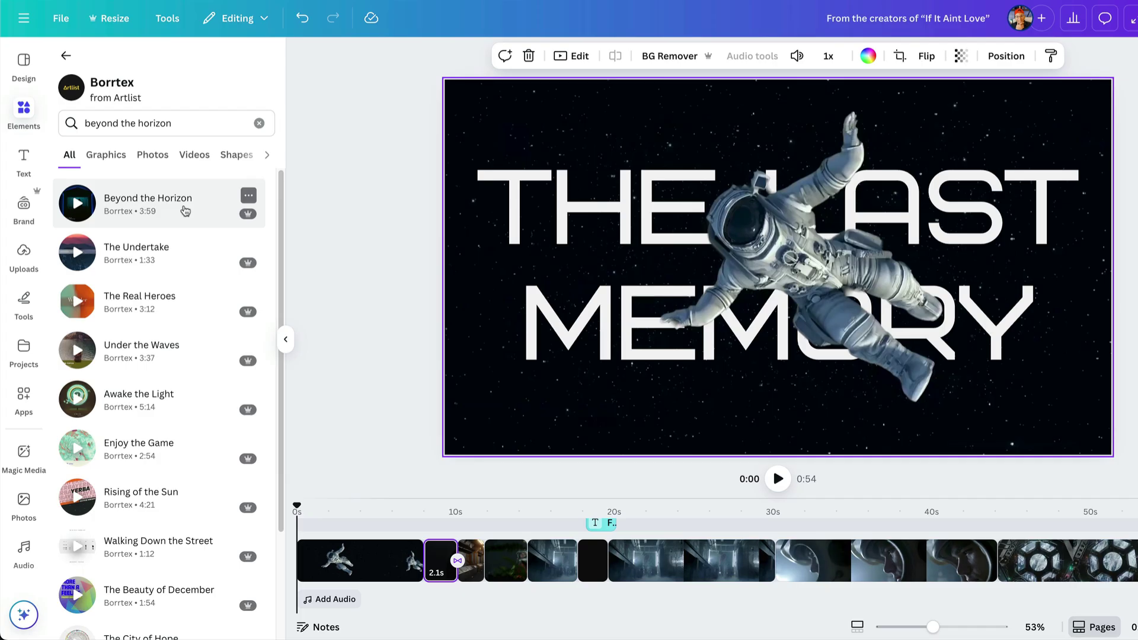
left_click_drag(185, 210, 317, 604)
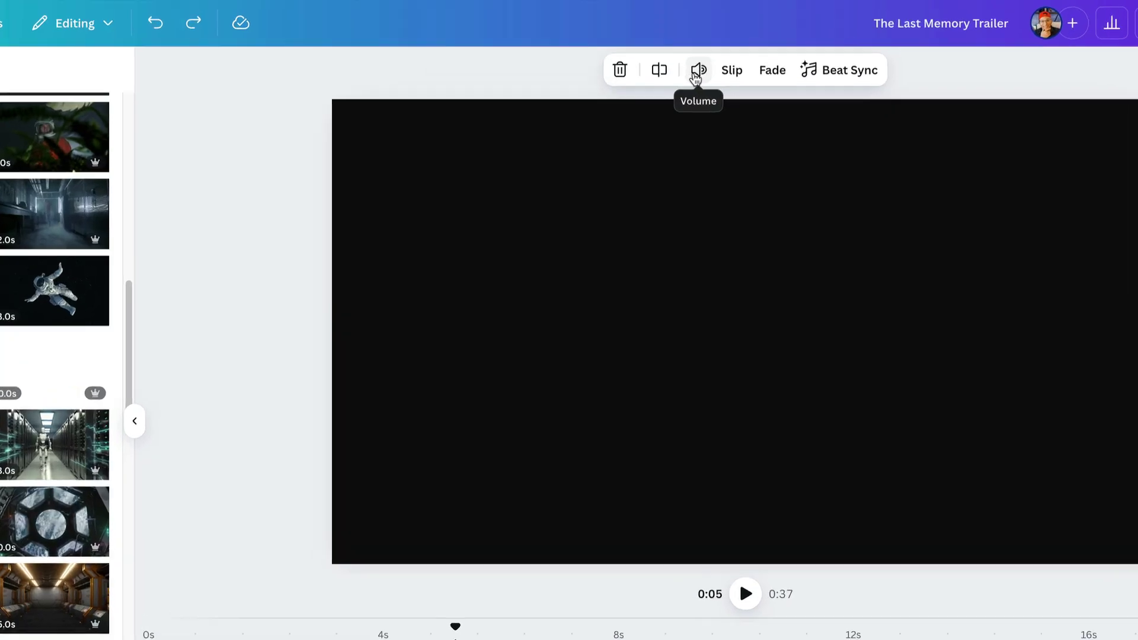
left_click(735, 62)
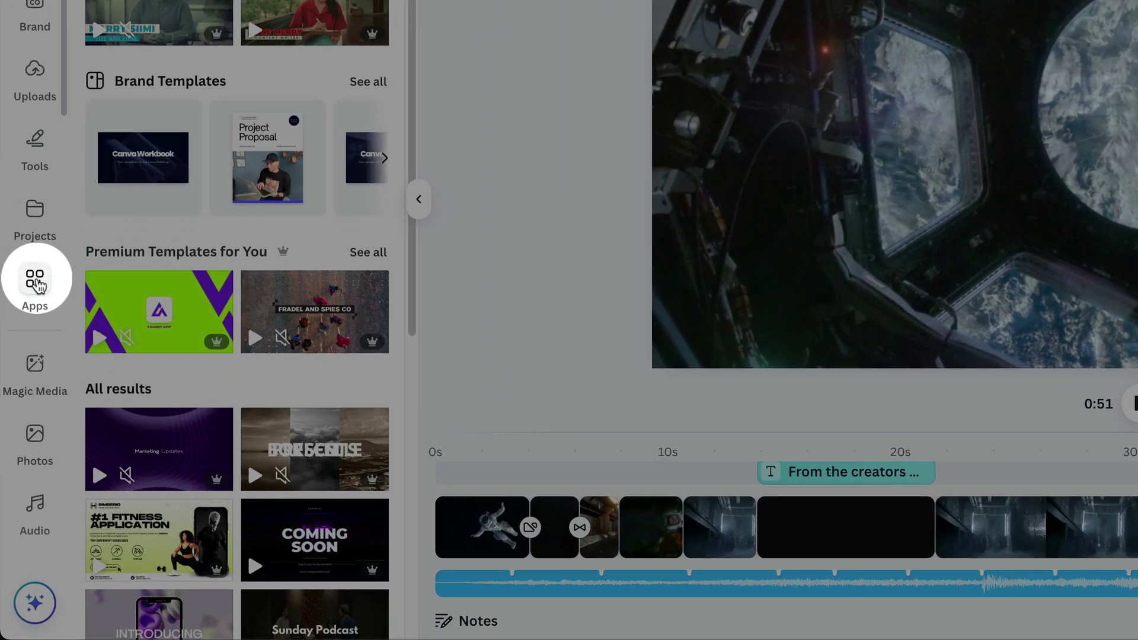
- Start a voiceover narration recording from the Audio app's Record voiceover option
left_click(33, 329)
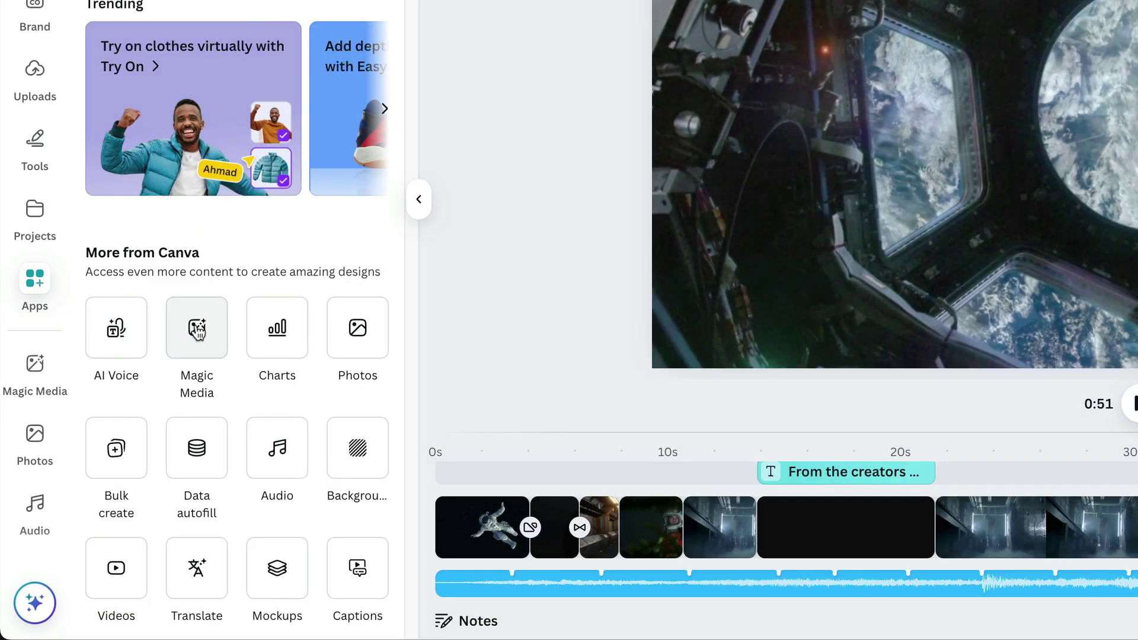
scroll(198, 330, "down", 4)
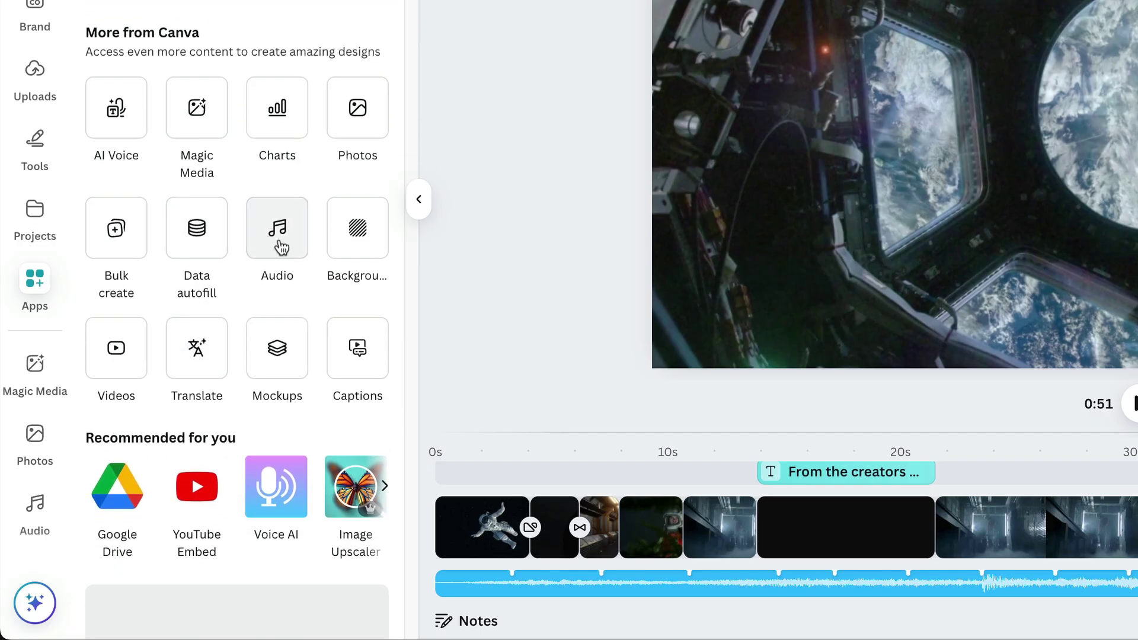
left_click(278, 248)
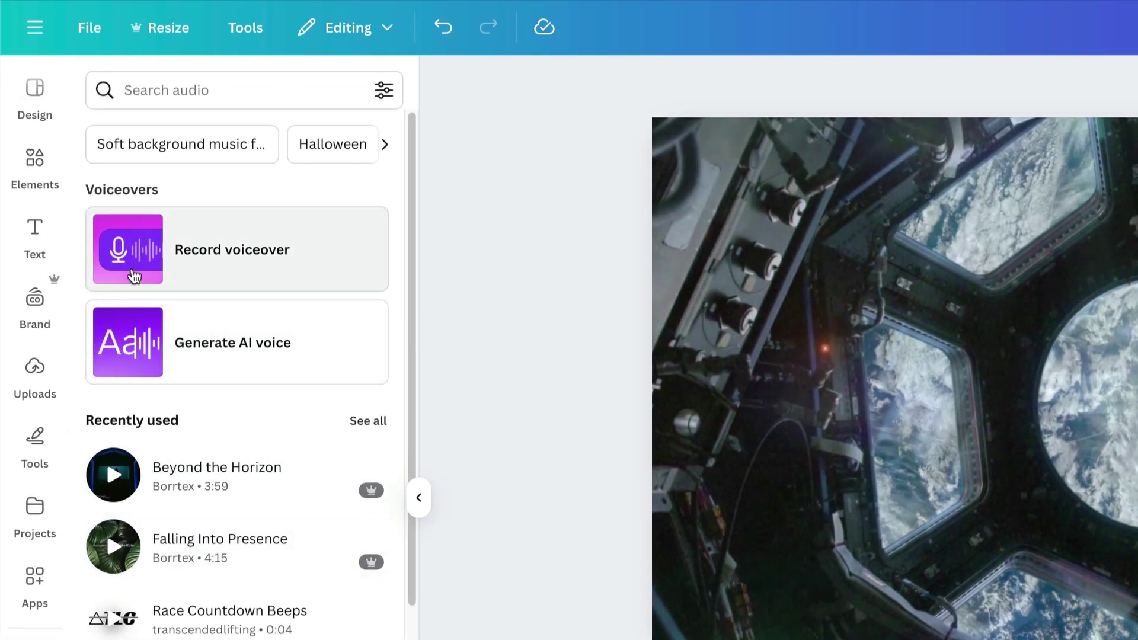
left_click(264, 269)
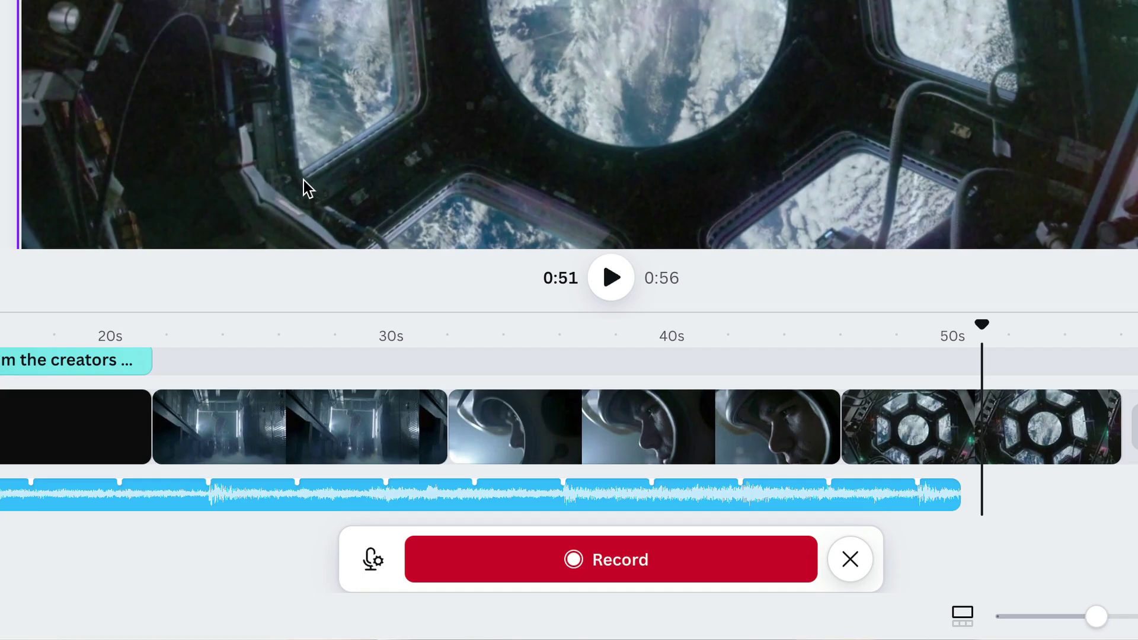
left_click(613, 560)
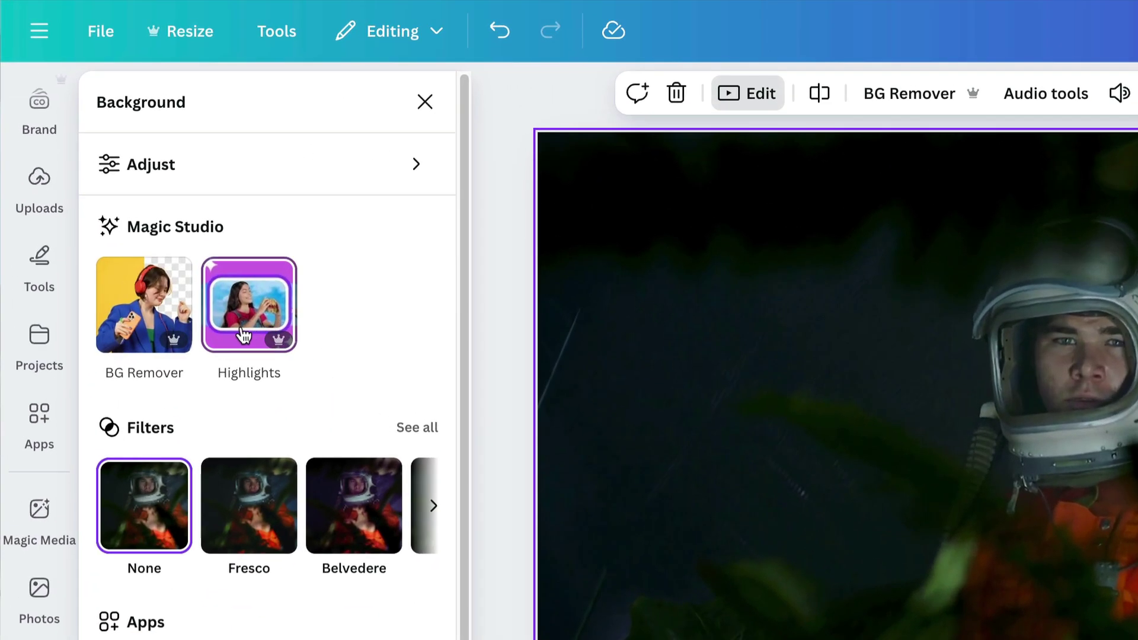
- Run Highlights detection on the close-up video from its Edit options
left_click(216, 336)
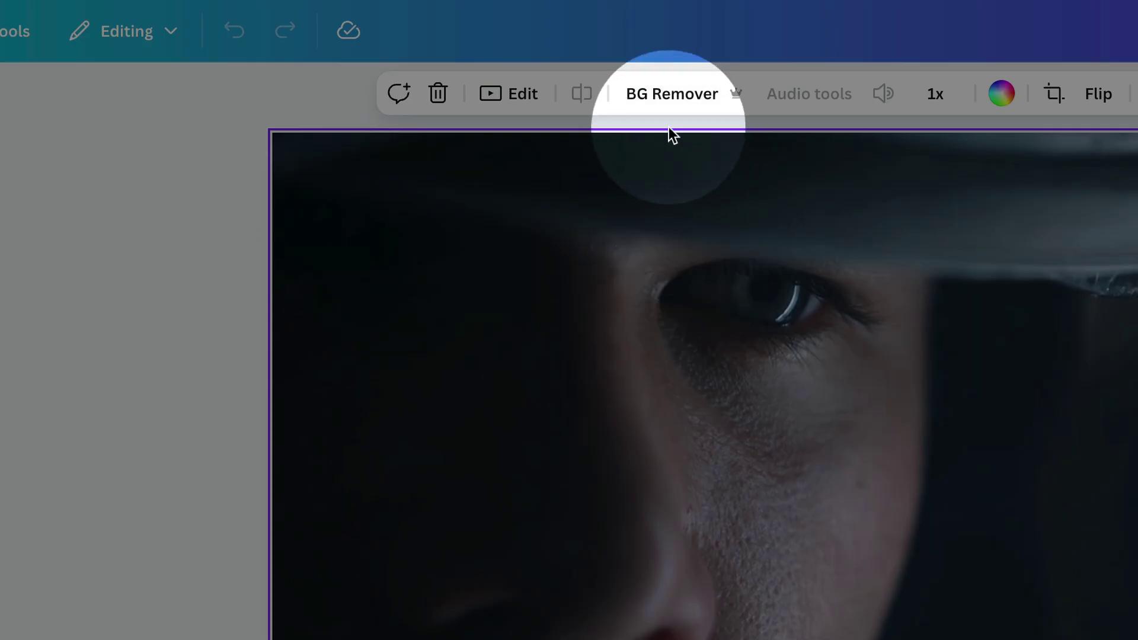
left_click(516, 109)
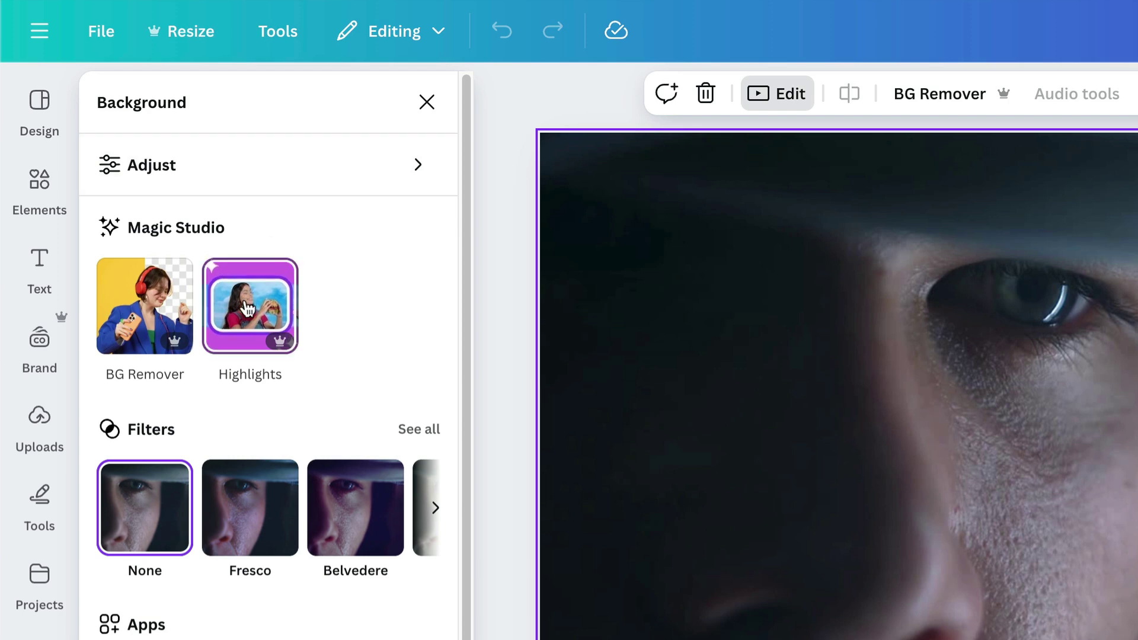
left_click(279, 299)
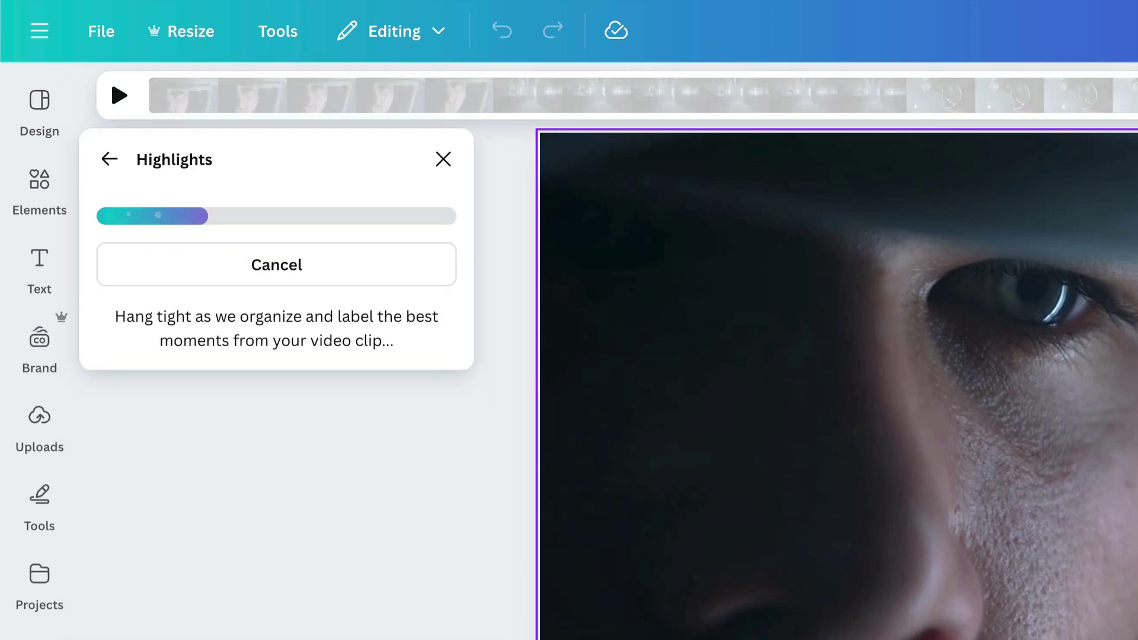
- Select Intense Close-Up, Mysterious Walk and Exploring the Unknown and add them to the design
left_click(254, 240)
left_click(255, 333)
left_click(299, 434)
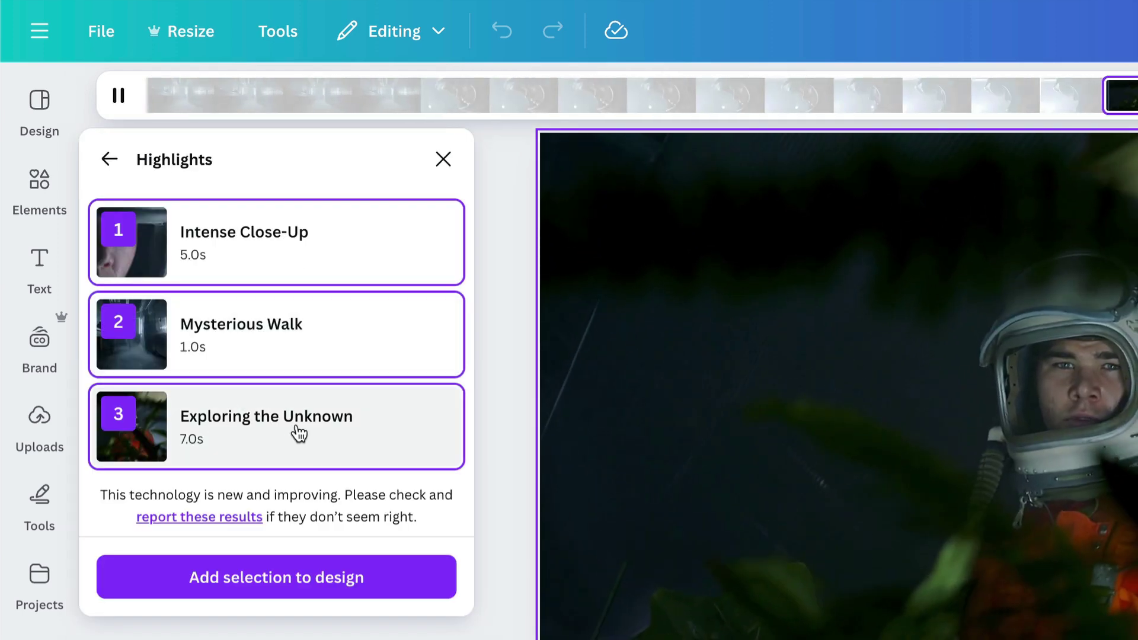
left_click(368, 578)
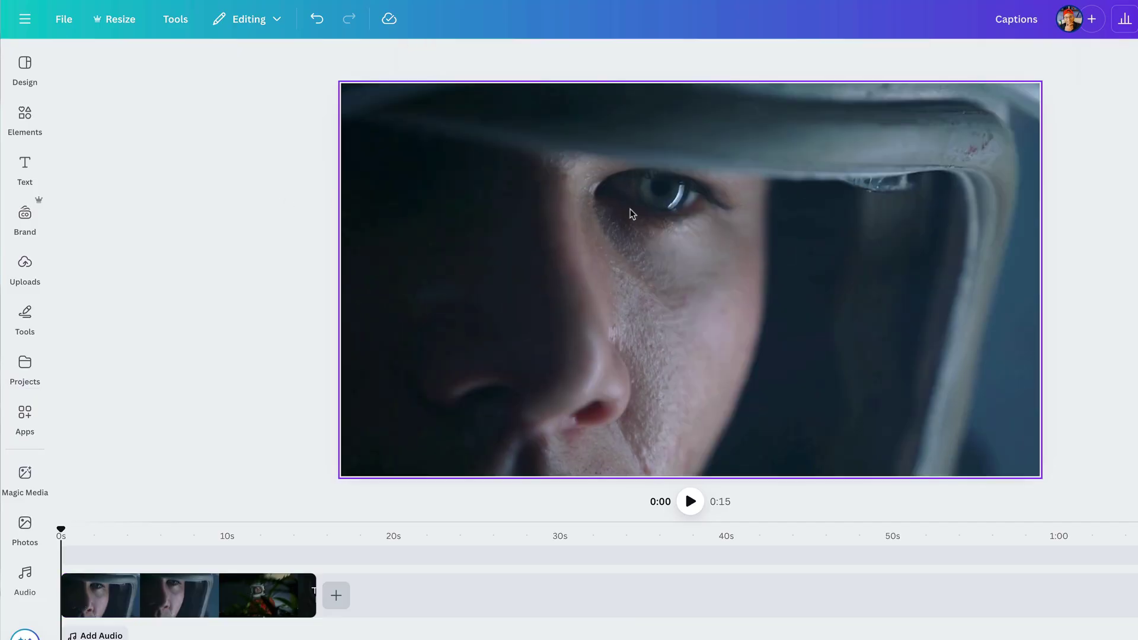
- Auto-generate captions from the highlights video's speech
left_click(630, 208)
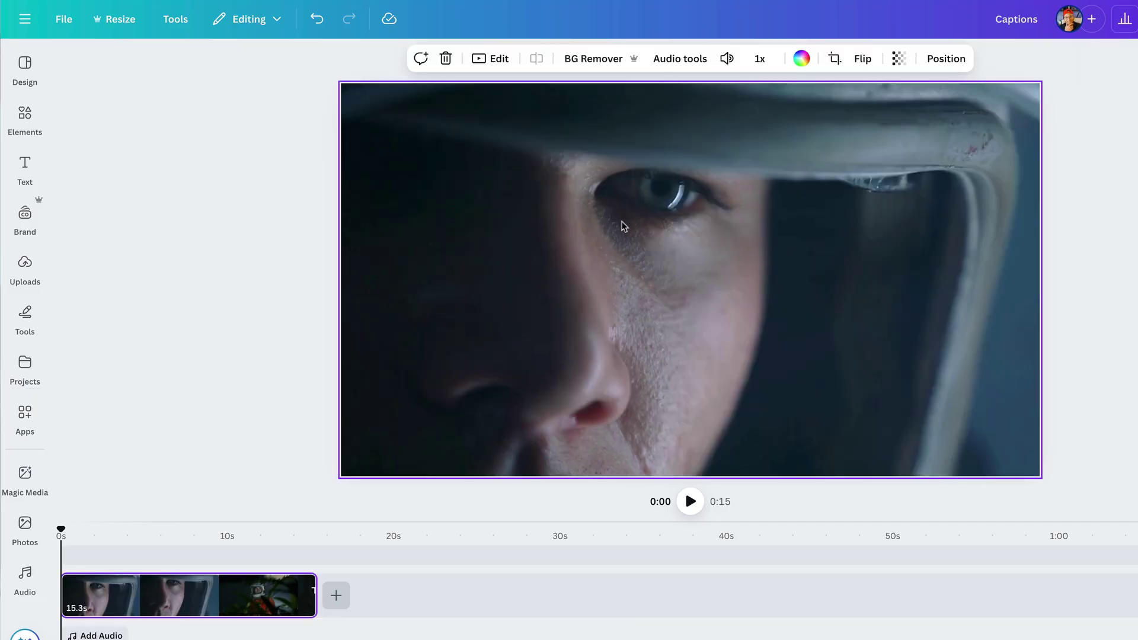
left_click(25, 162)
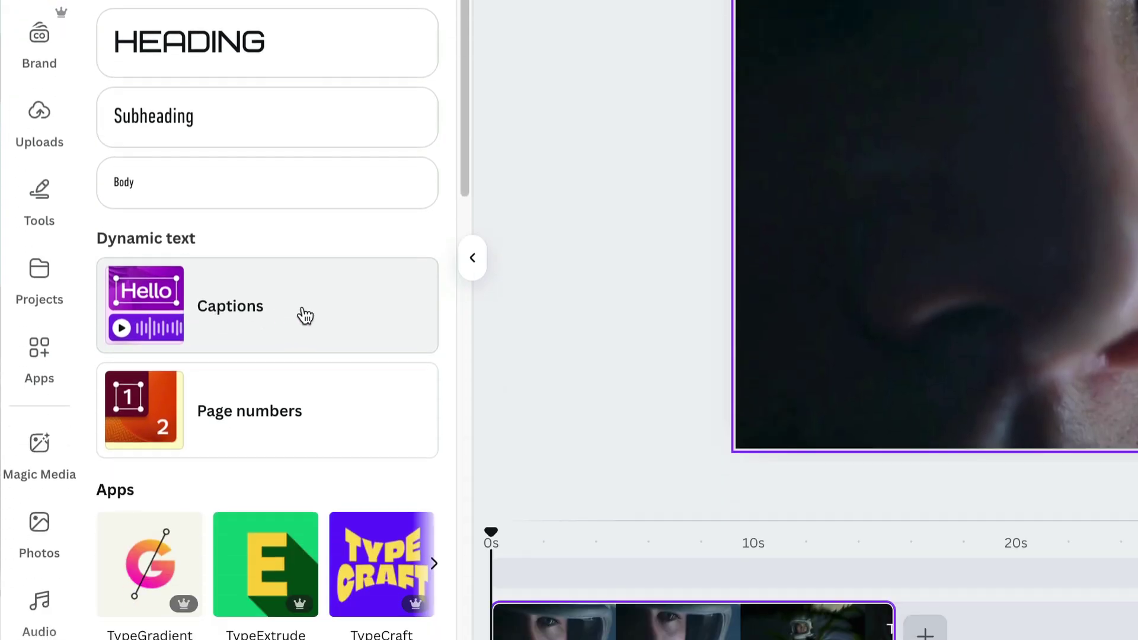
left_click(308, 610)
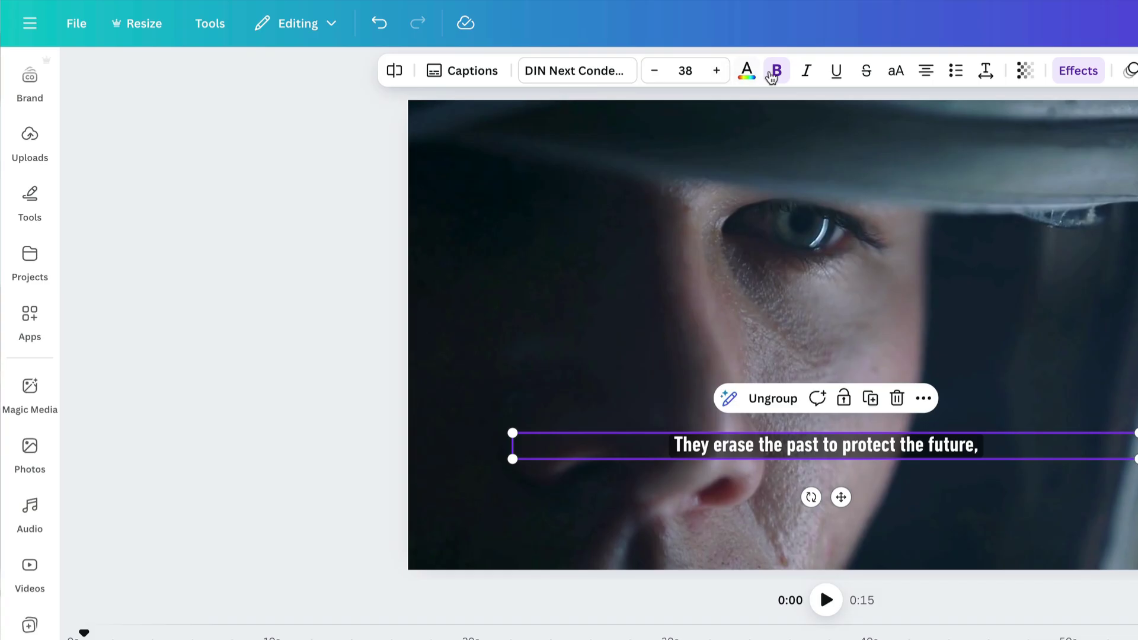
- Make the captions non-bold at size 49 with an orange Highlight animation
left_click(776, 70)
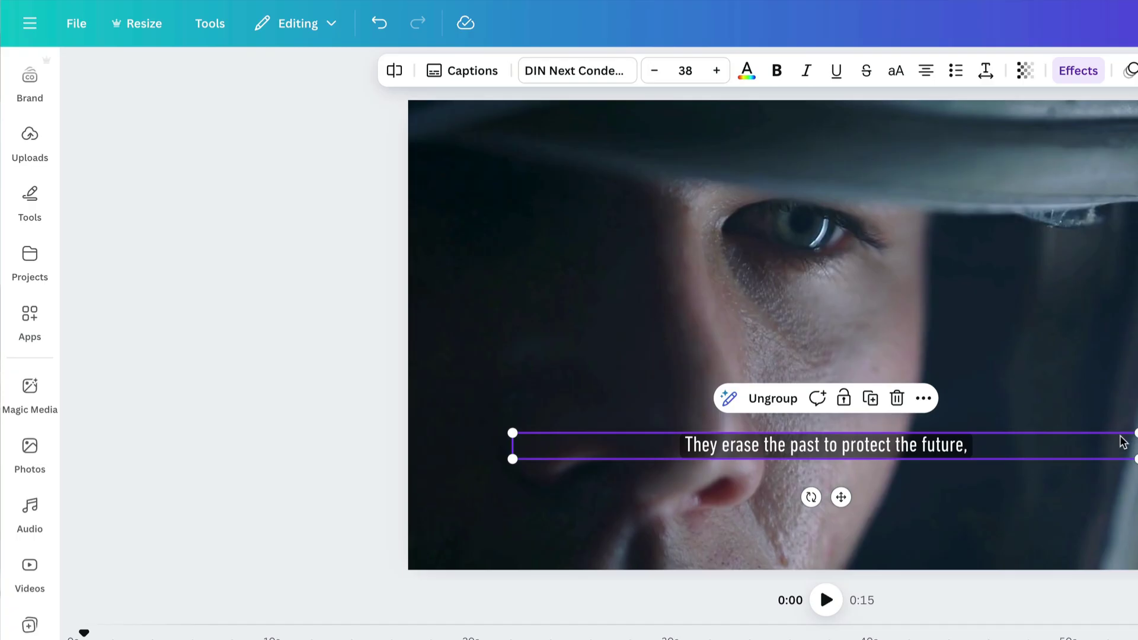
left_click(718, 71)
left_click(718, 70)
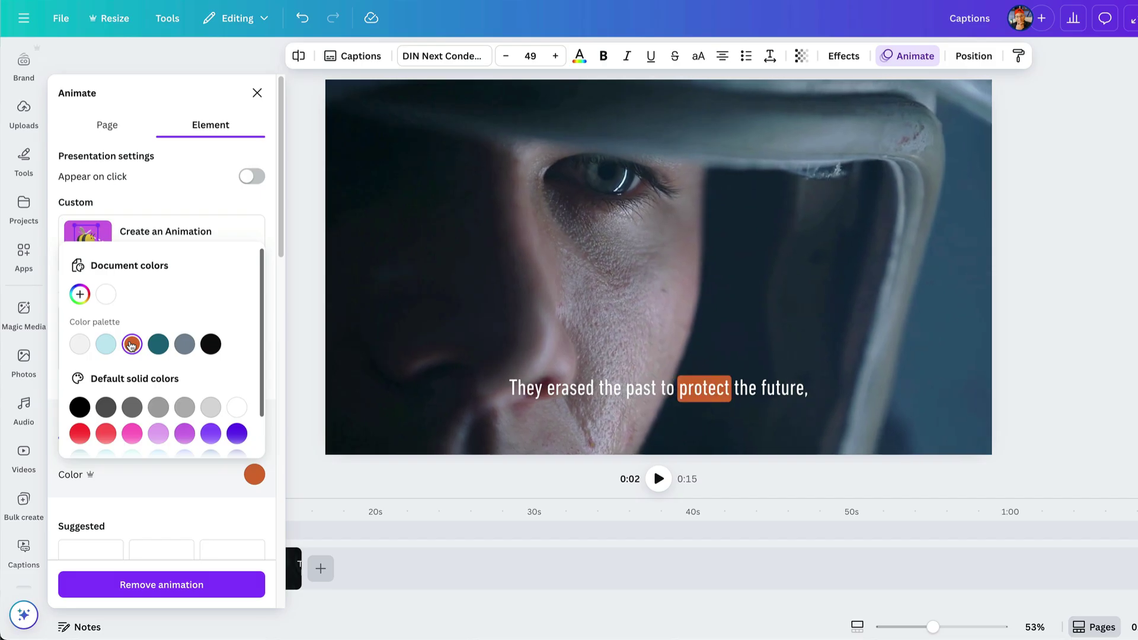
left_click(132, 345)
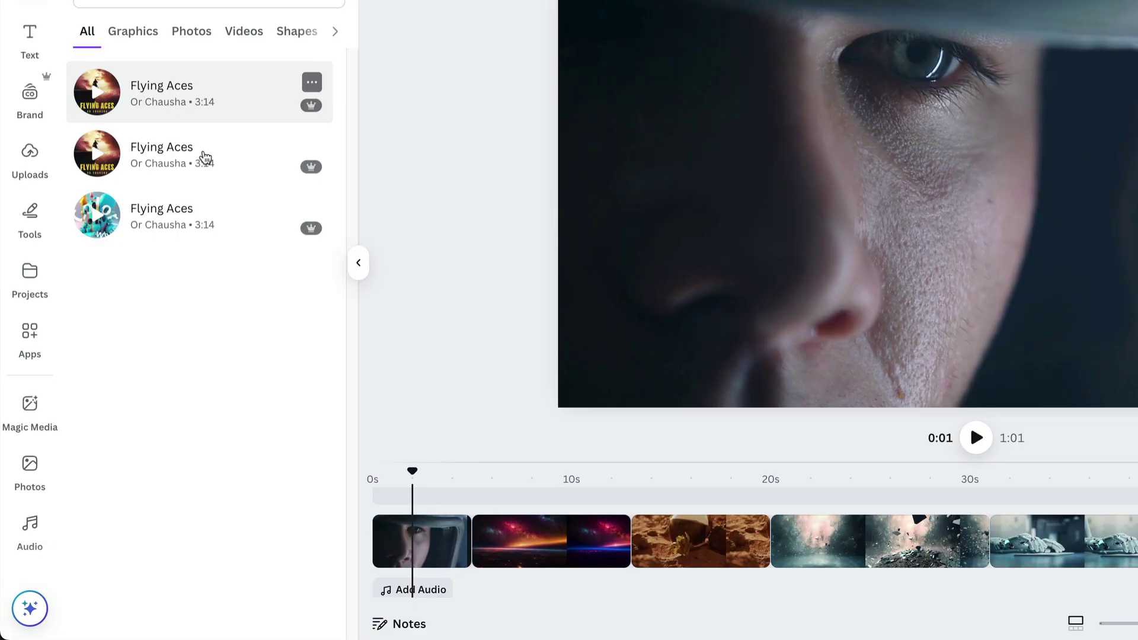
- Place the Flying Aces music track on the timeline's audio row beneath the clips
left_click_drag(148, 101, 374, 580)
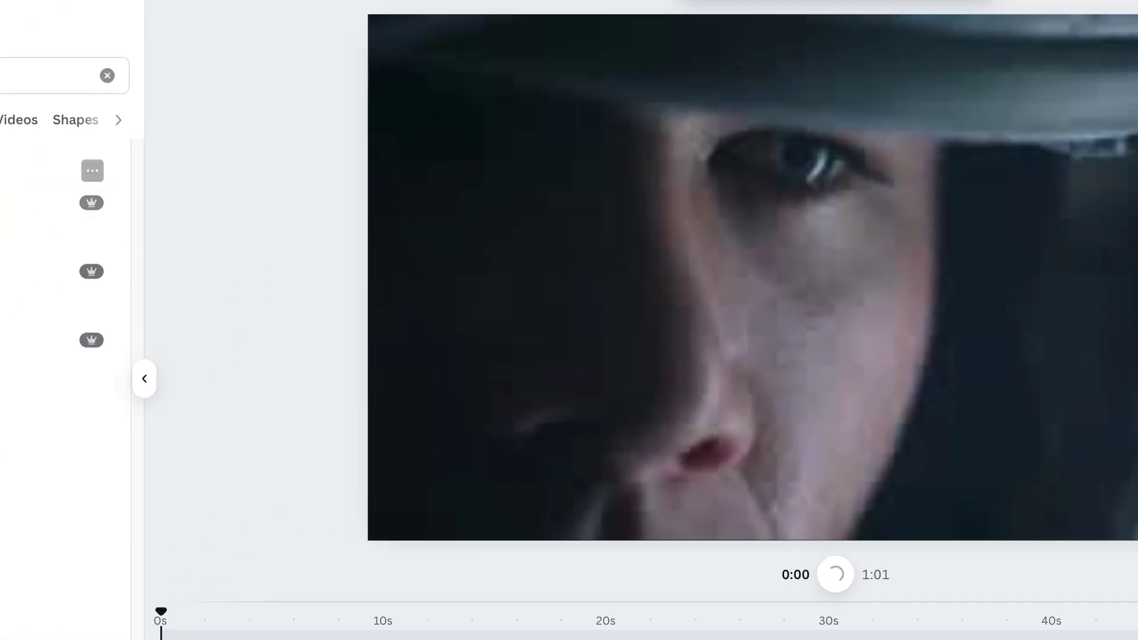